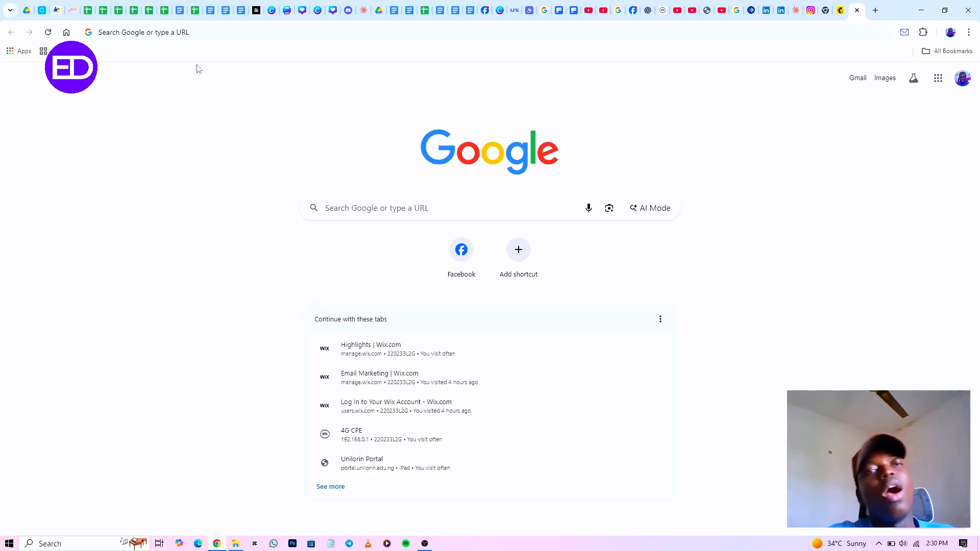
Search Google for mailchimp and open the sponsored Intuit Mailchimp website result
click(199, 32)
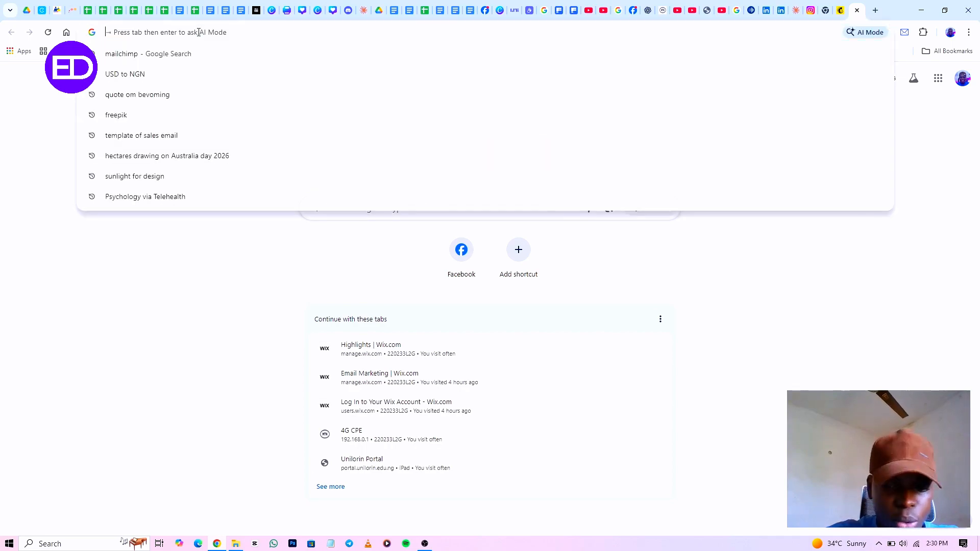
text(mai)
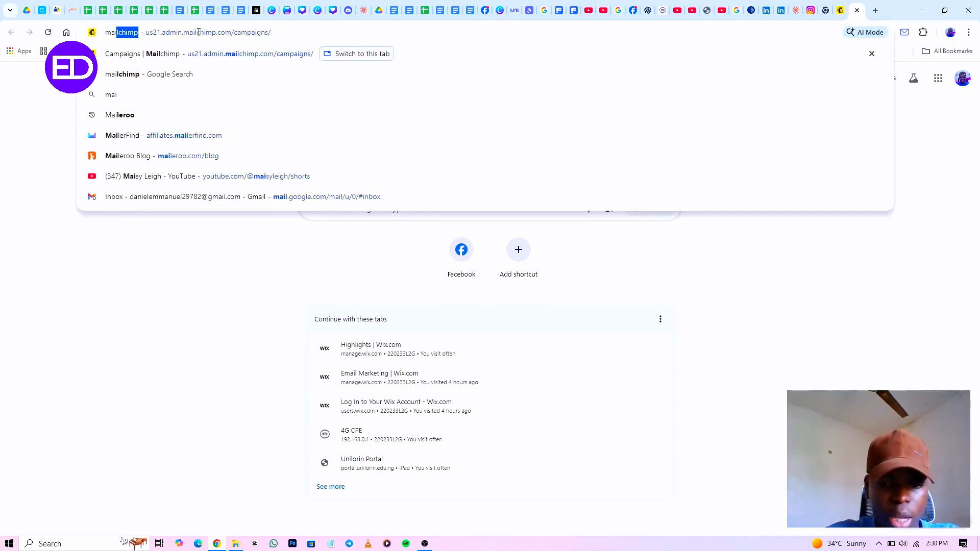
text(lchimo)
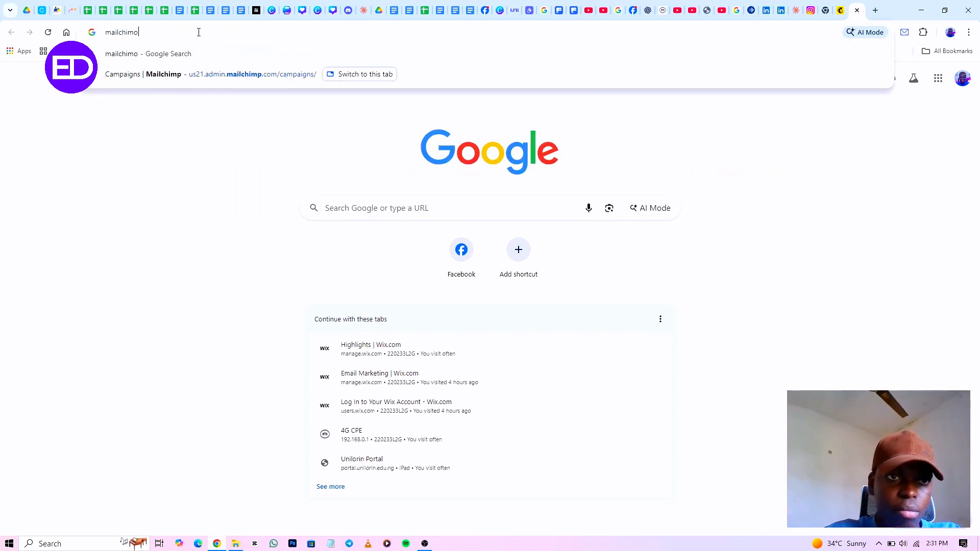
key(BackSpace)
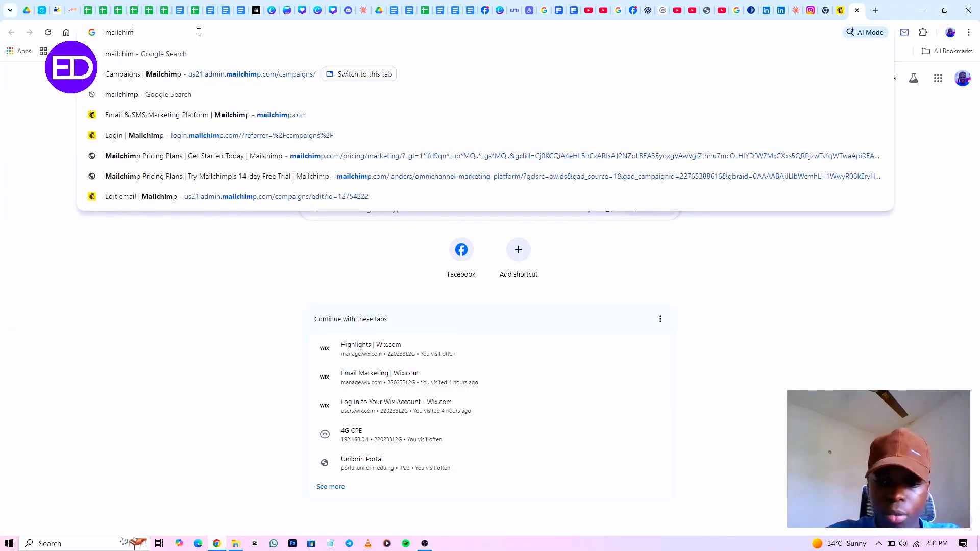
text(p)
key(Return)
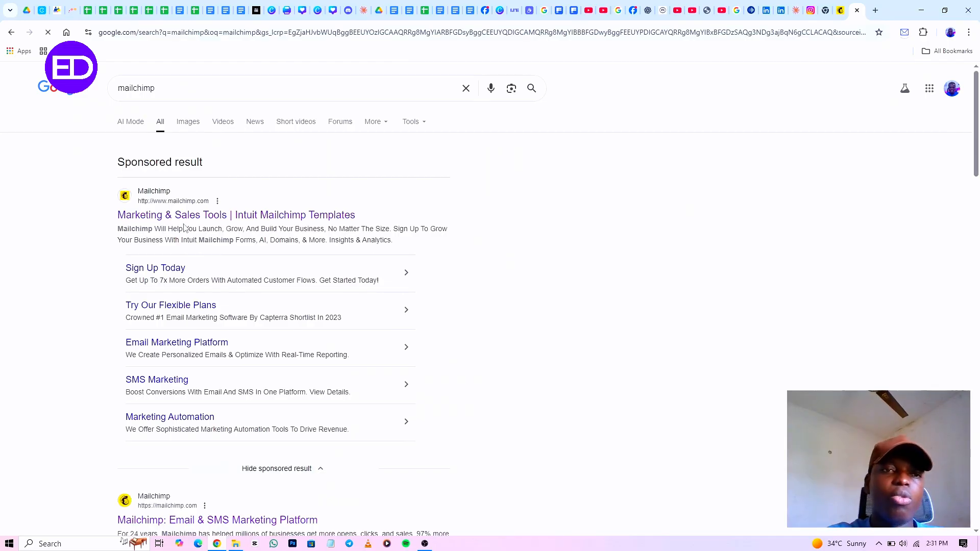
click(186, 223)
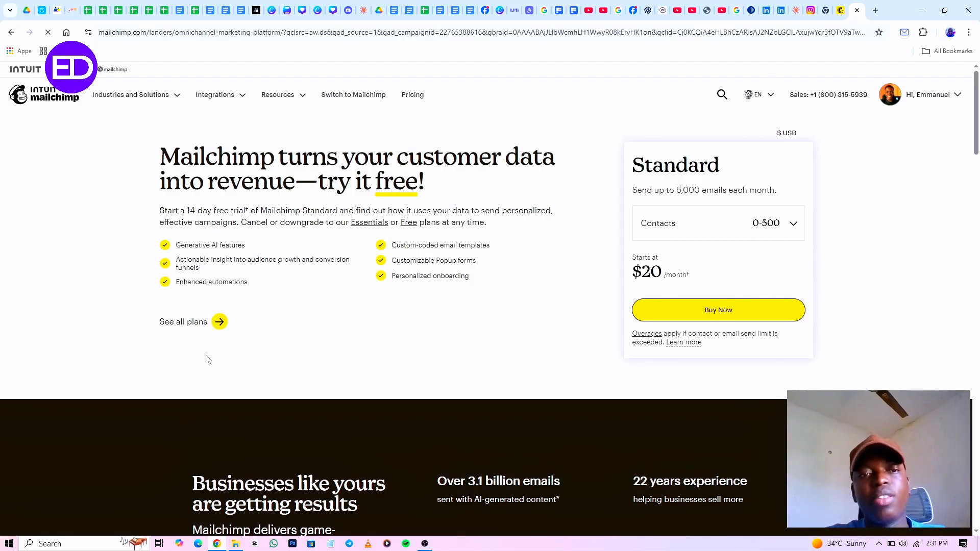
Open the overview of all Mailchimp plans and examine the limits and features of the Free plan
click(217, 327)
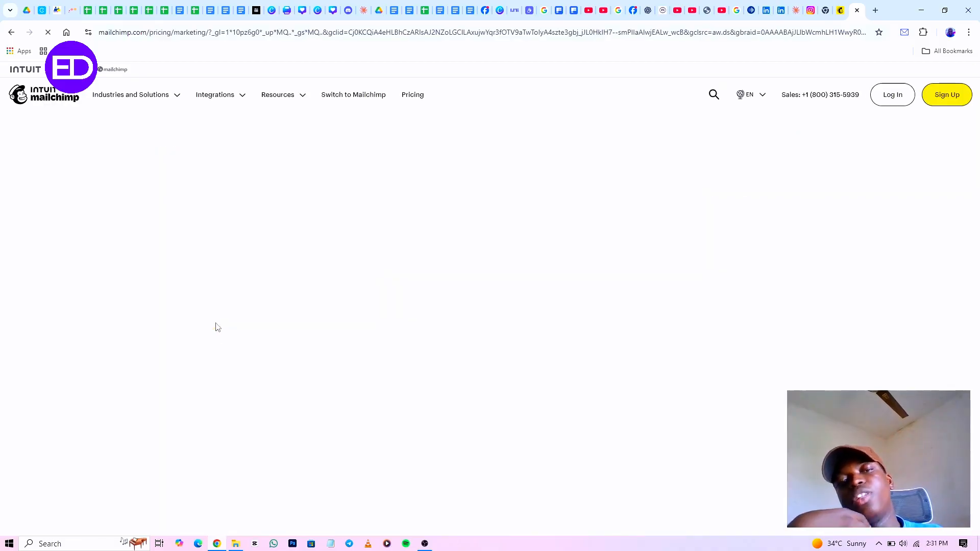
scroll(403, 285, down, 13)
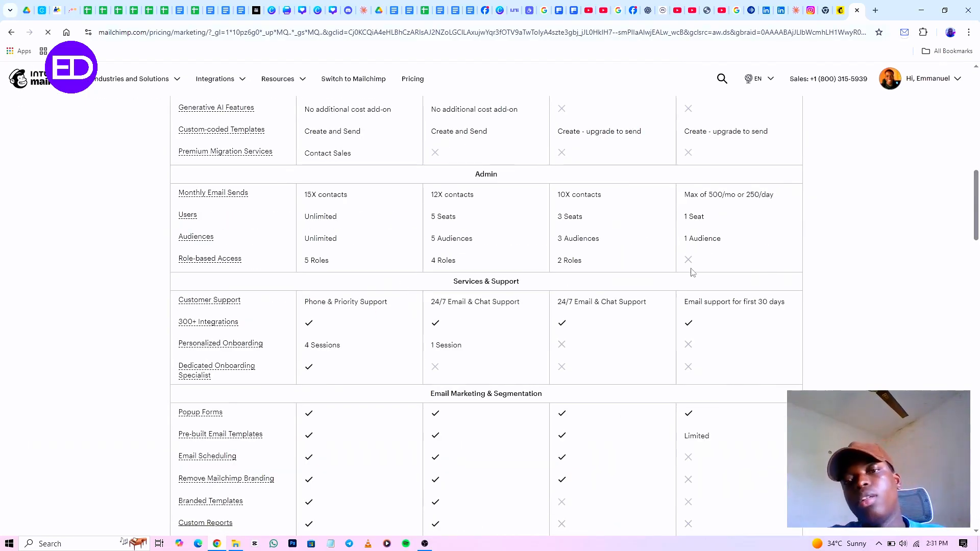
scroll(693, 273, up, 7)
scroll(692, 273, down, 2)
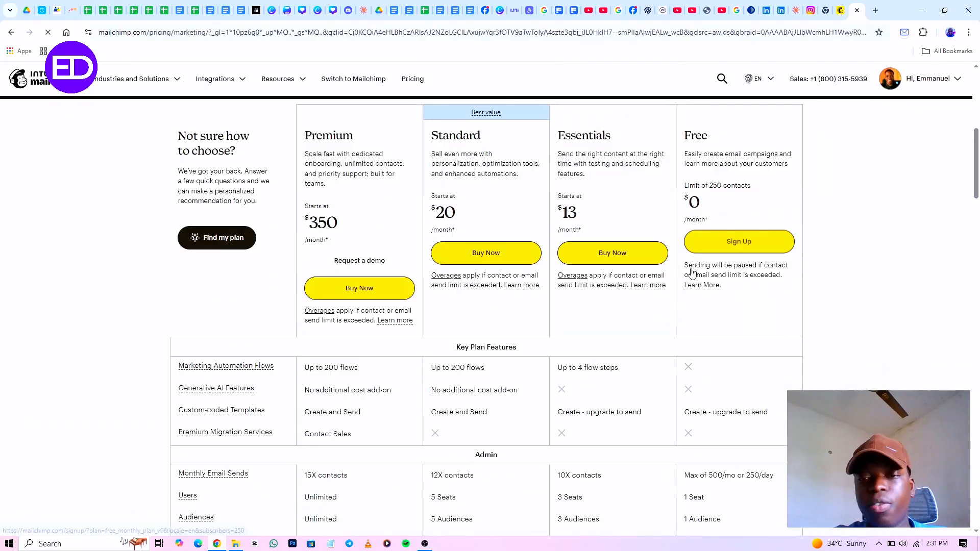
scroll(692, 269, down, 1)
scroll(692, 270, down, 3)
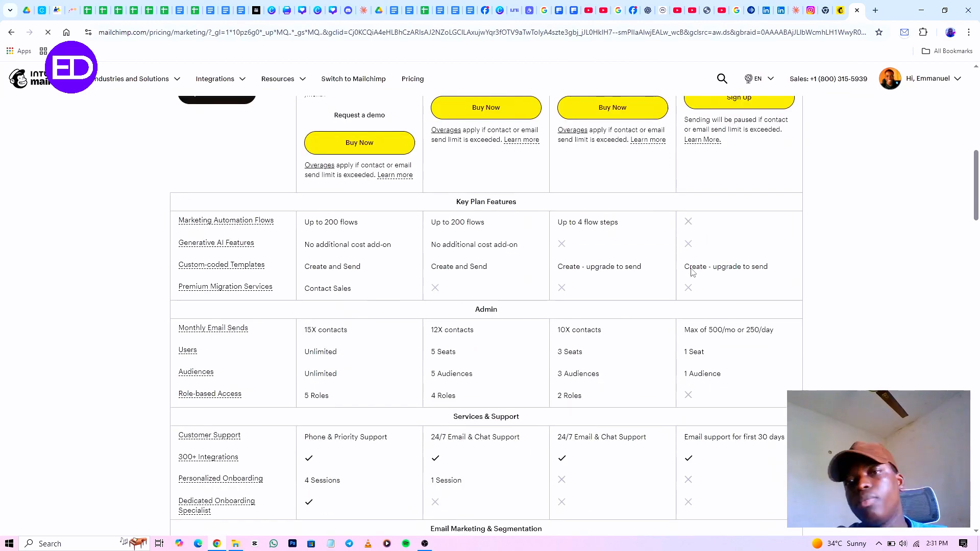
scroll(693, 273, up, 3)
scroll(748, 220, down, 5)
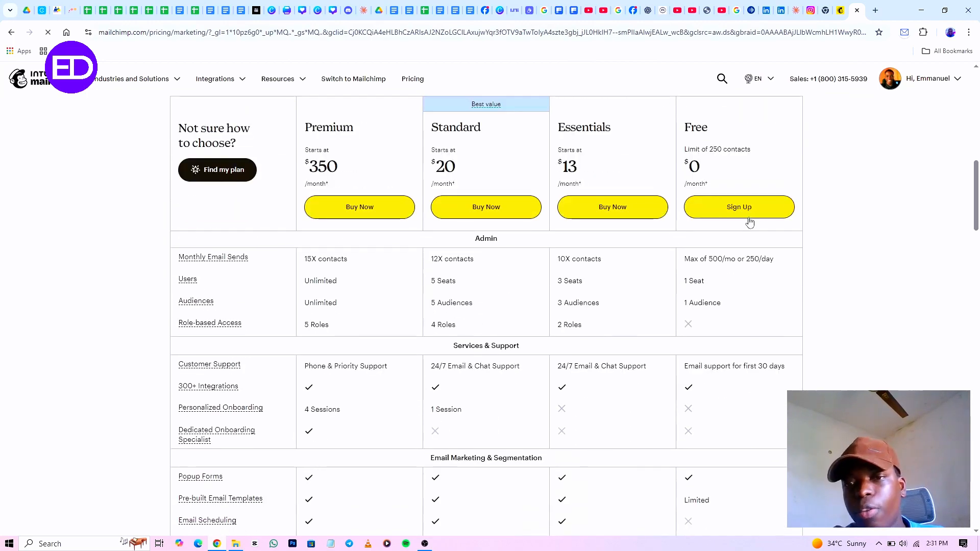
scroll(751, 296, up, 3)
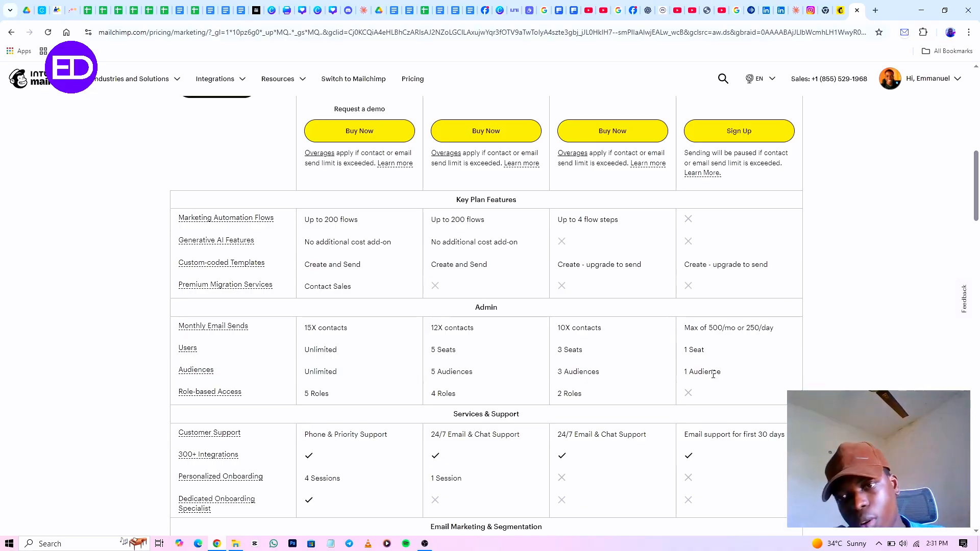
scroll(713, 377, down, 4)
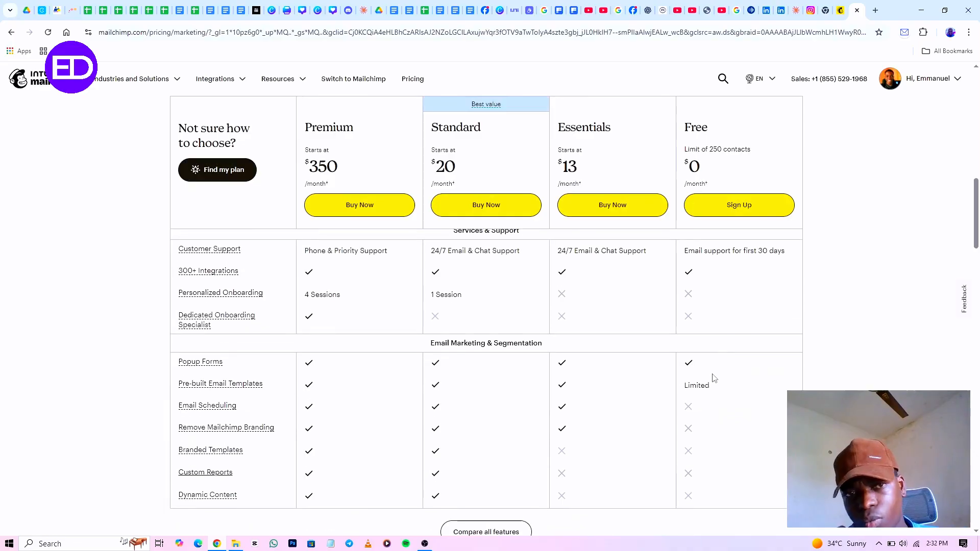
scroll(713, 378, down, 2)
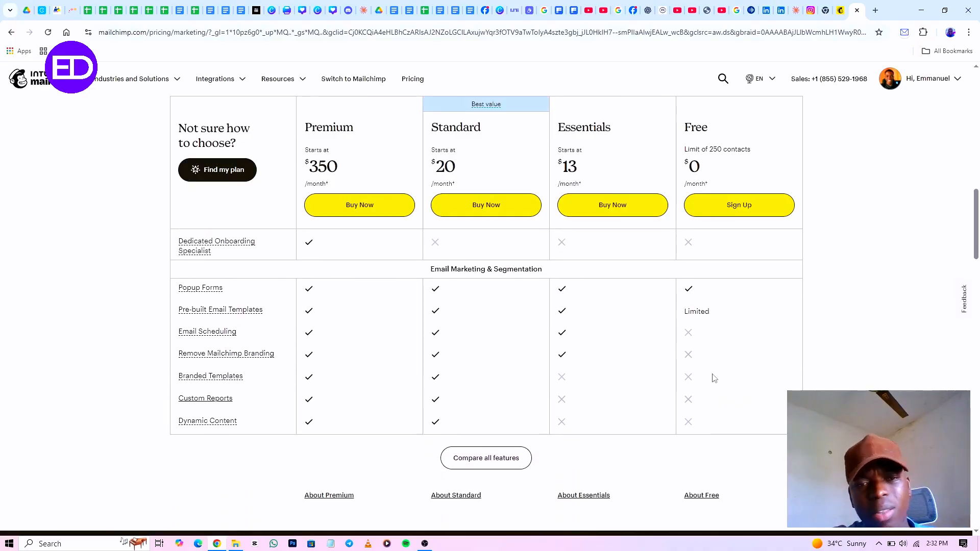
Compare the prices and feature rows of the Premium, Standard, Essentials and Free plans
scroll(714, 378, up, 6)
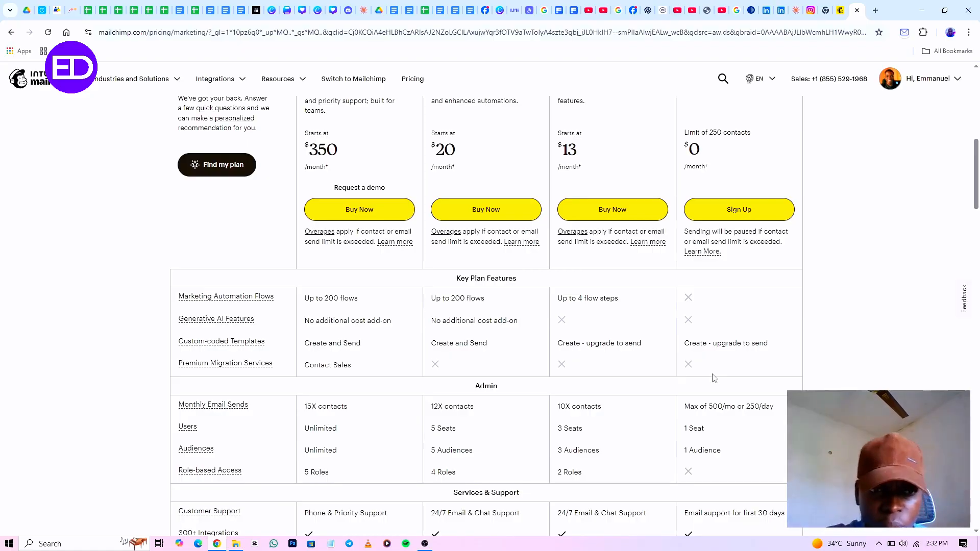
scroll(715, 378, down, 2)
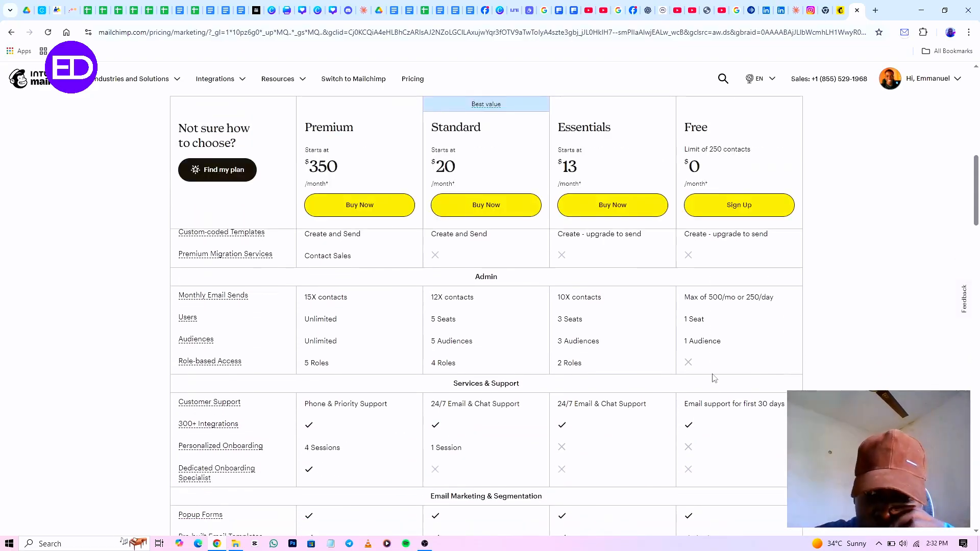
scroll(714, 378, down, 2)
scroll(714, 378, up, 5)
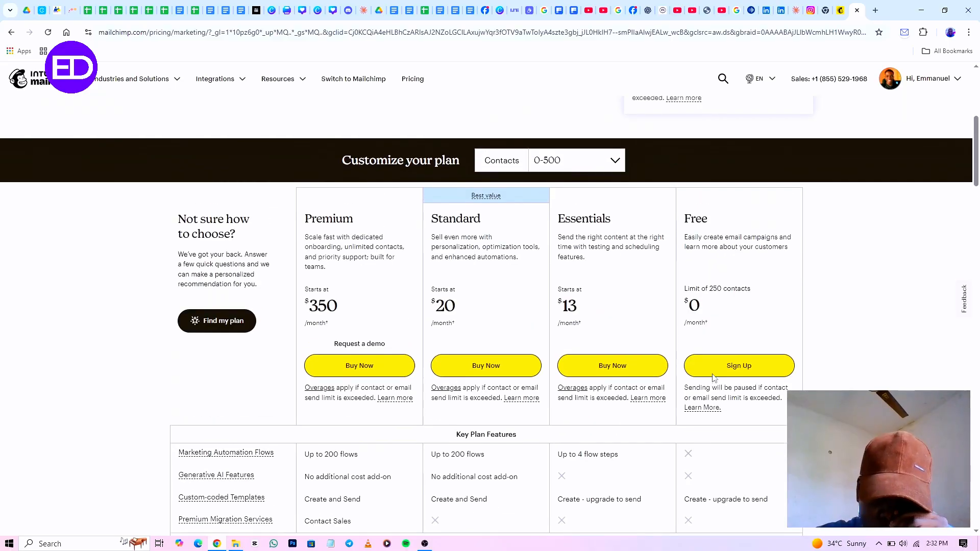
scroll(714, 378, down, 3)
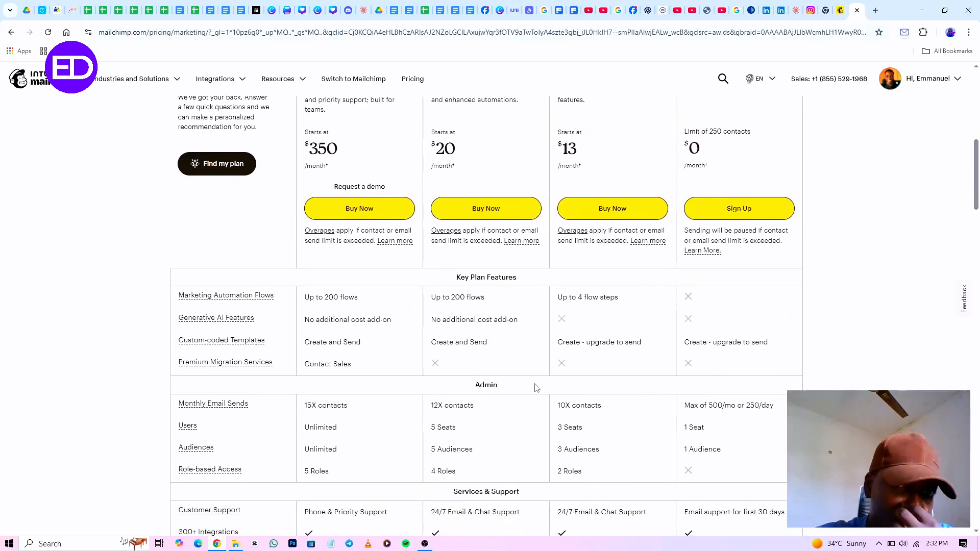
scroll(430, 404, down, 3)
scroll(427, 403, up, 1)
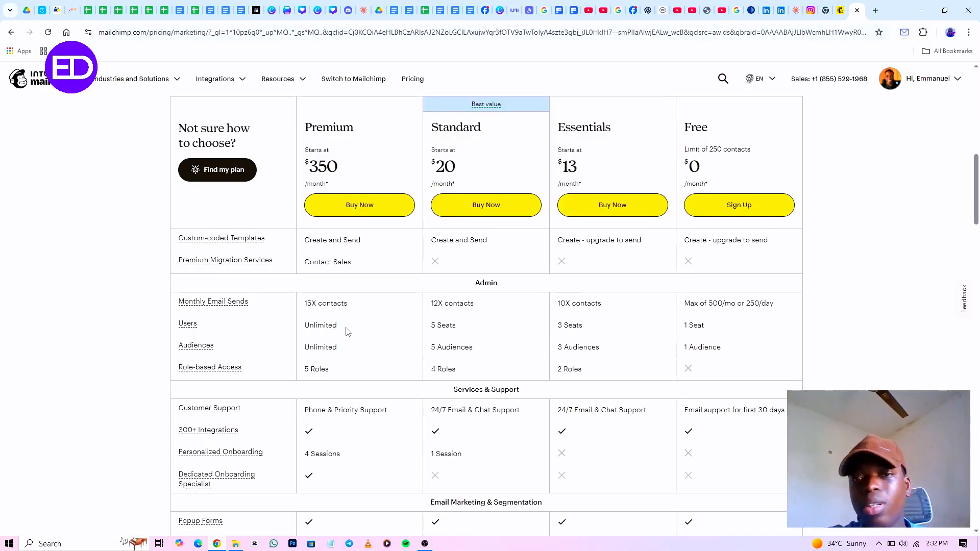
scroll(356, 353, up, 10)
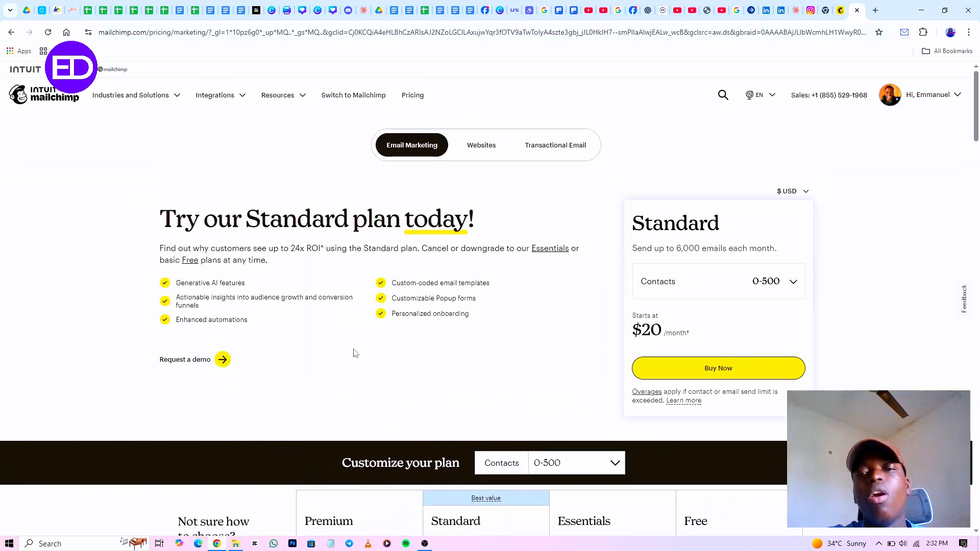
scroll(355, 350, down, 4)
scroll(354, 350, down, 1)
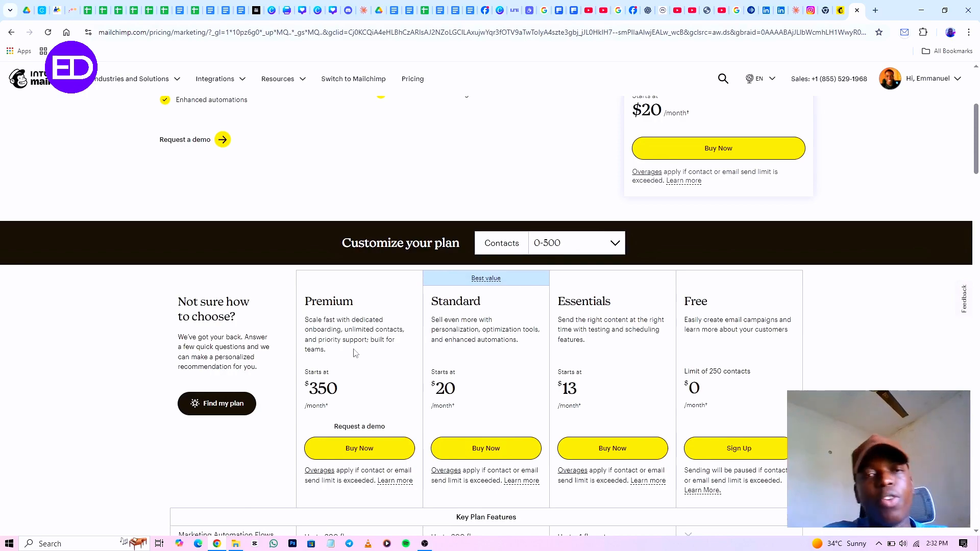
scroll(355, 352, up, 4)
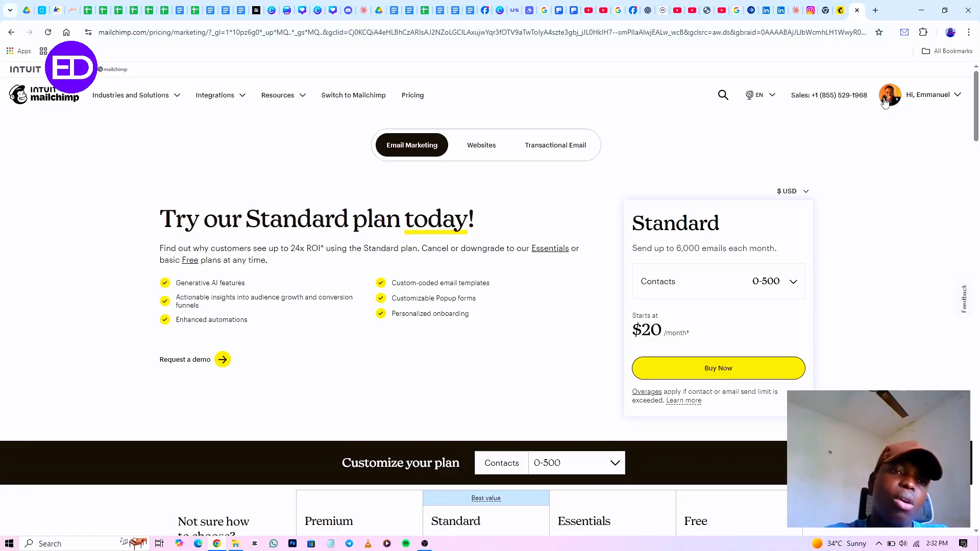
Switch to the already open Mailchimp account and review its list of all campaigns with their analytics
click(839, 11)
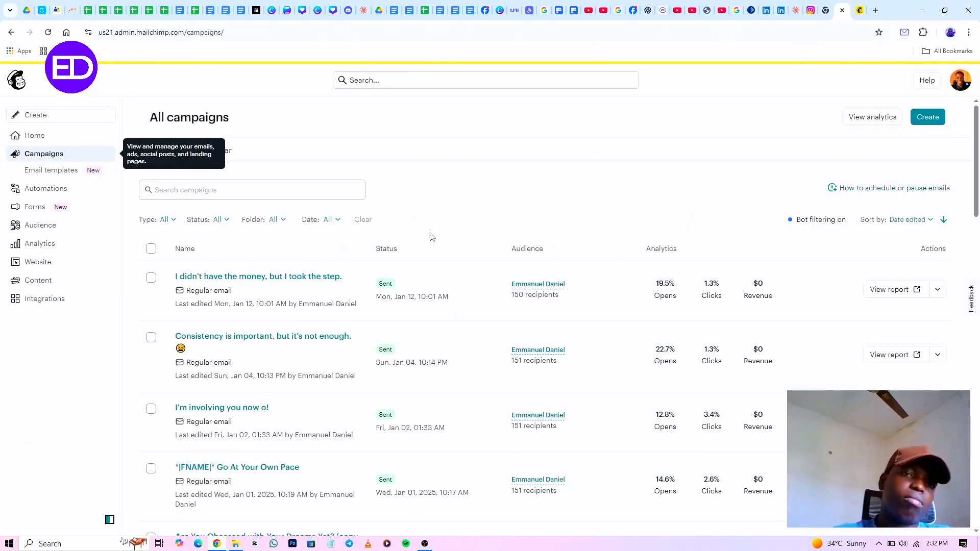
scroll(431, 236, down, 5)
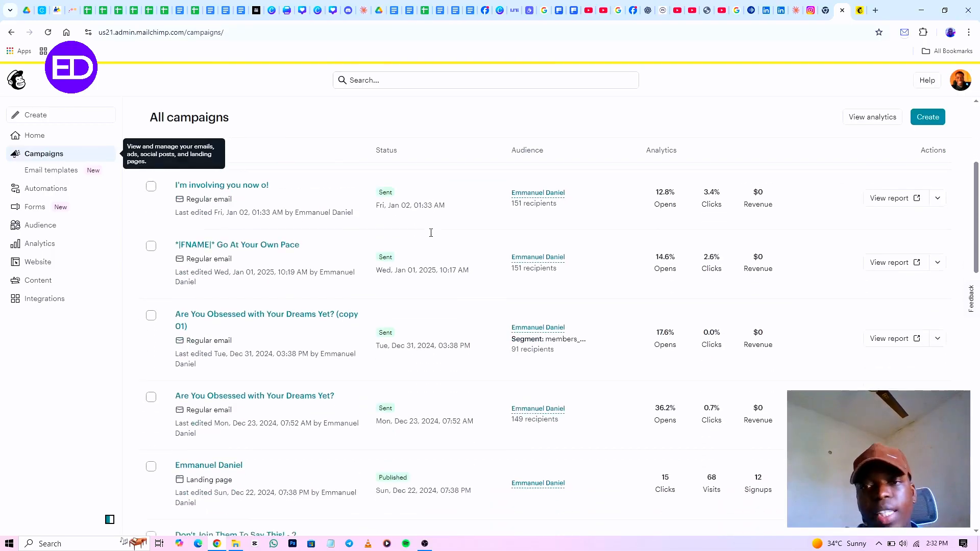
scroll(430, 232, down, 3)
scroll(431, 236, up, 7)
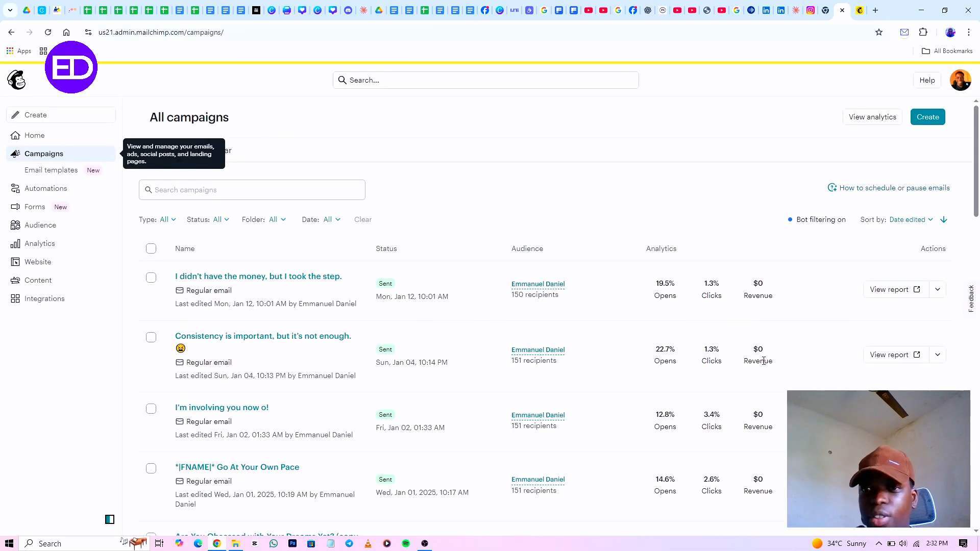
mouse_move(764, 361)
scroll(764, 361, down, 8)
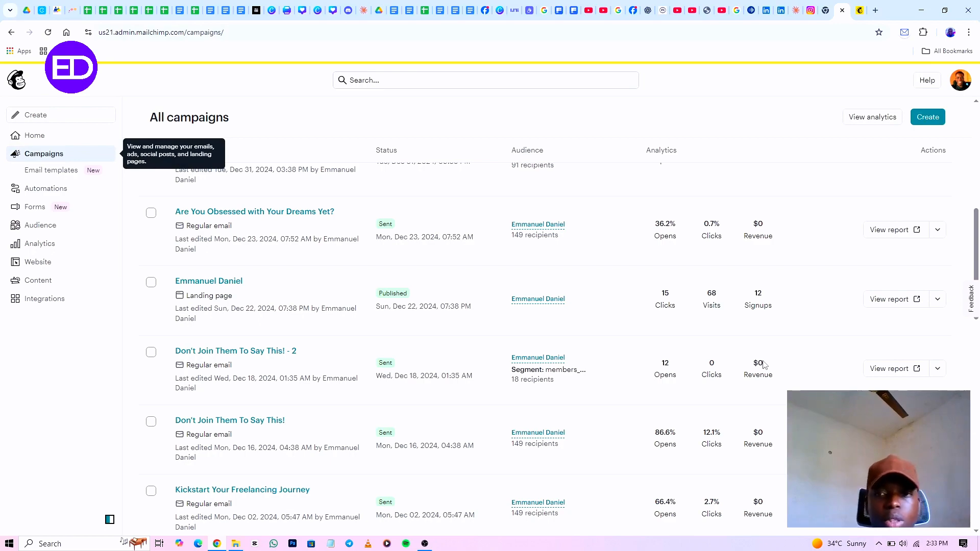
scroll(764, 364, up, 10)
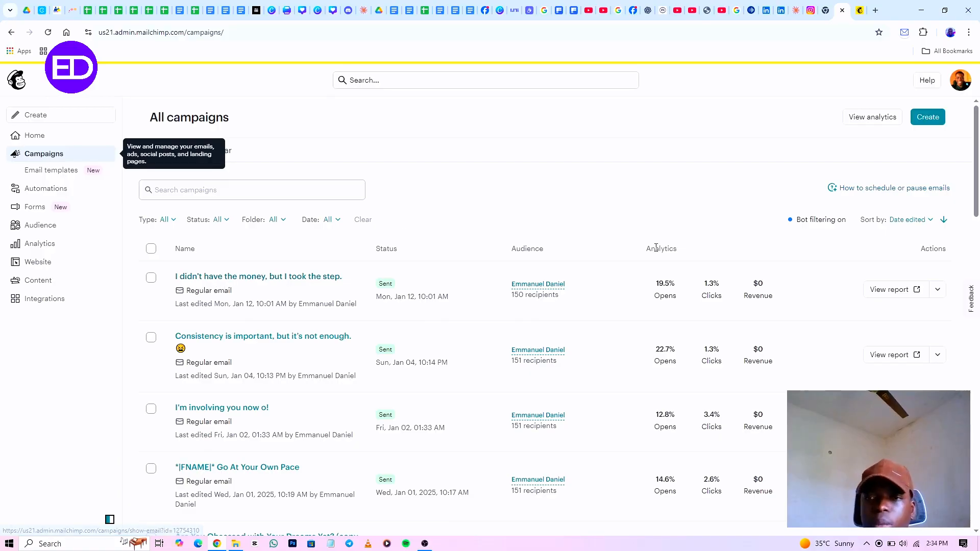
View the sent email of the campaign "I didn't have the money, but I took the step." and read it through to its end
click(938, 291)
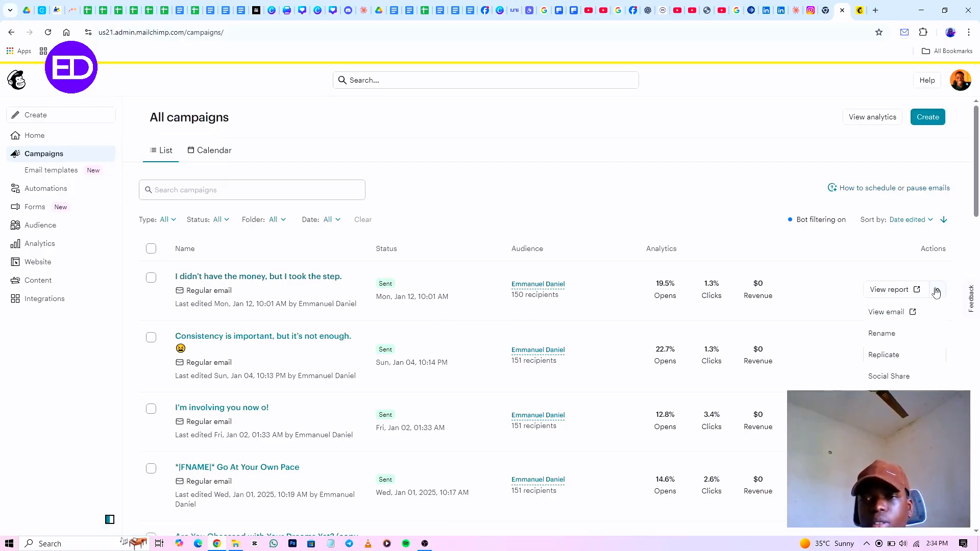
click(897, 314)
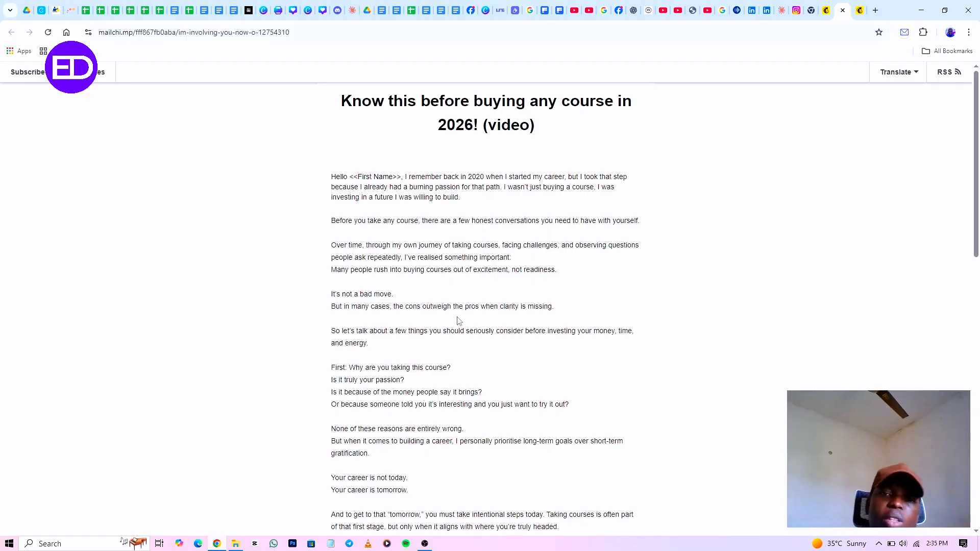
scroll(457, 321, down, 15)
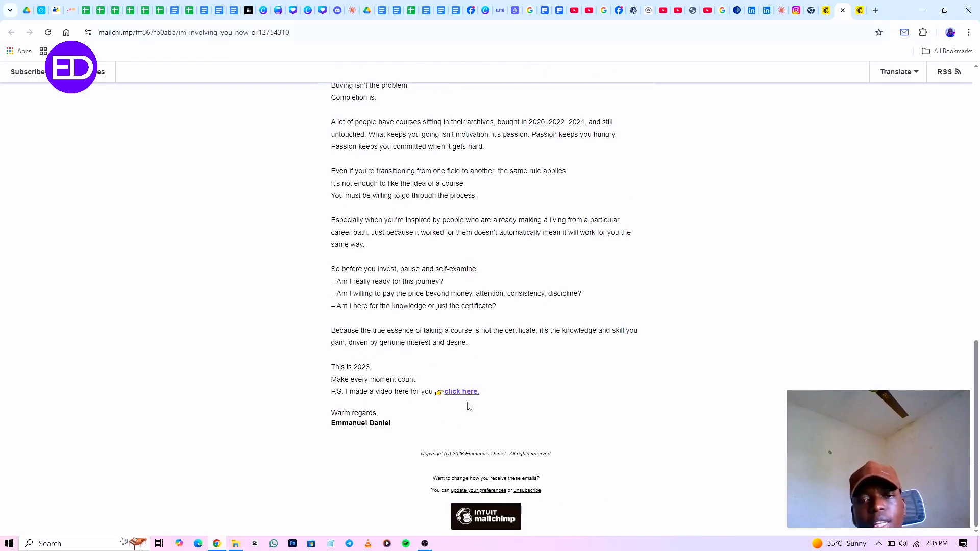
scroll(466, 396, up, 9)
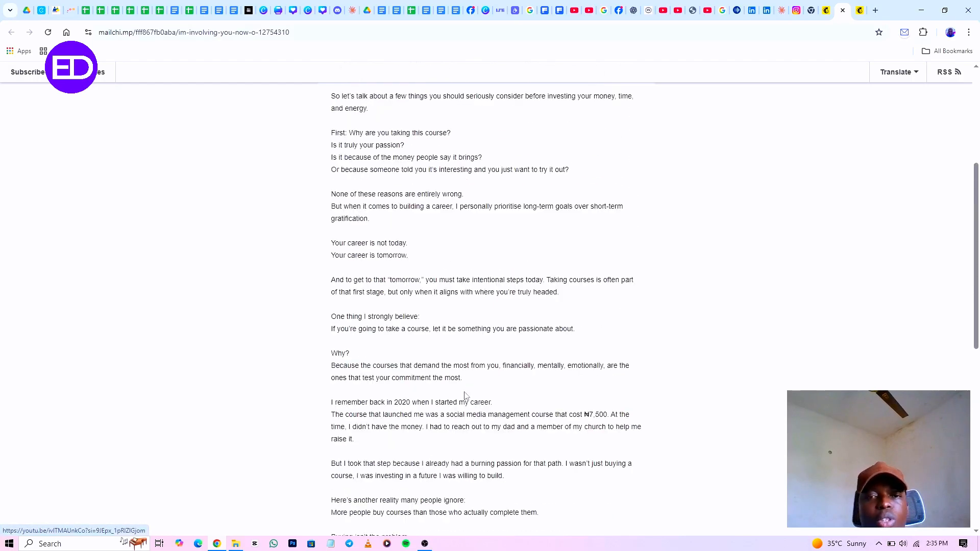
scroll(465, 397, up, 5)
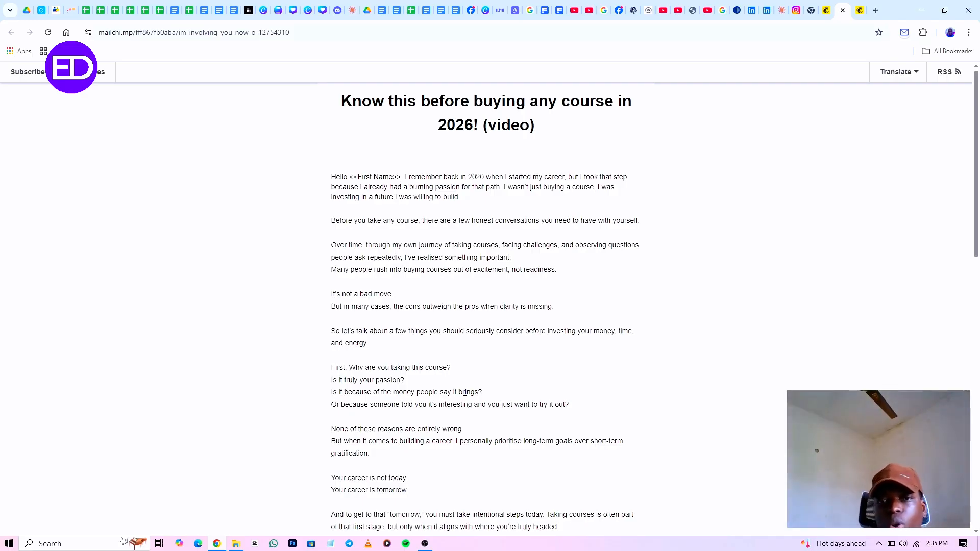
scroll(444, 341, down, 10)
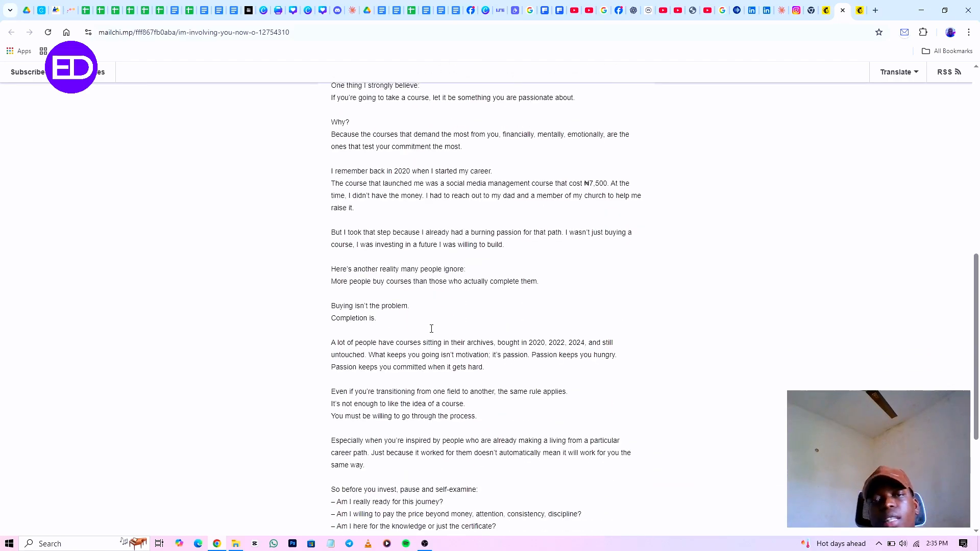
scroll(431, 329, up, 8)
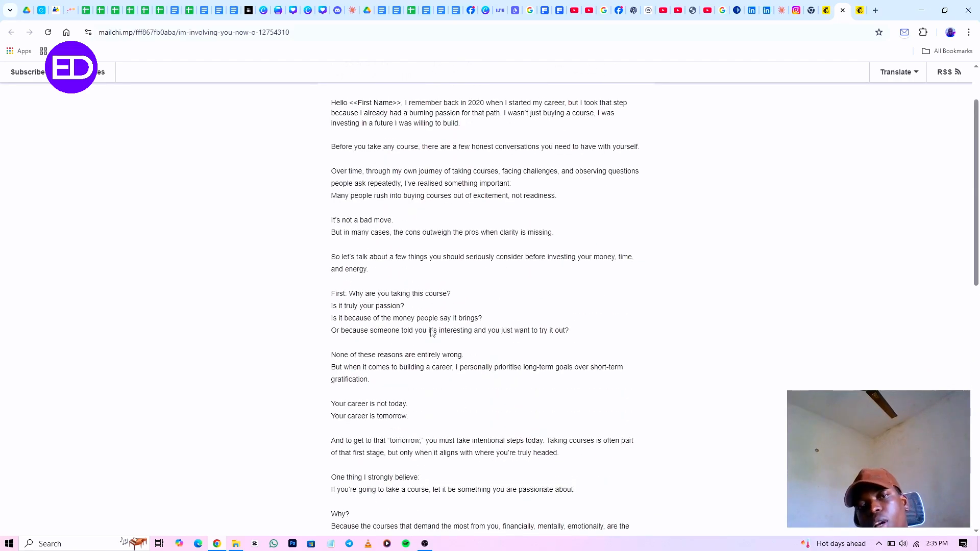
scroll(431, 329, up, 1)
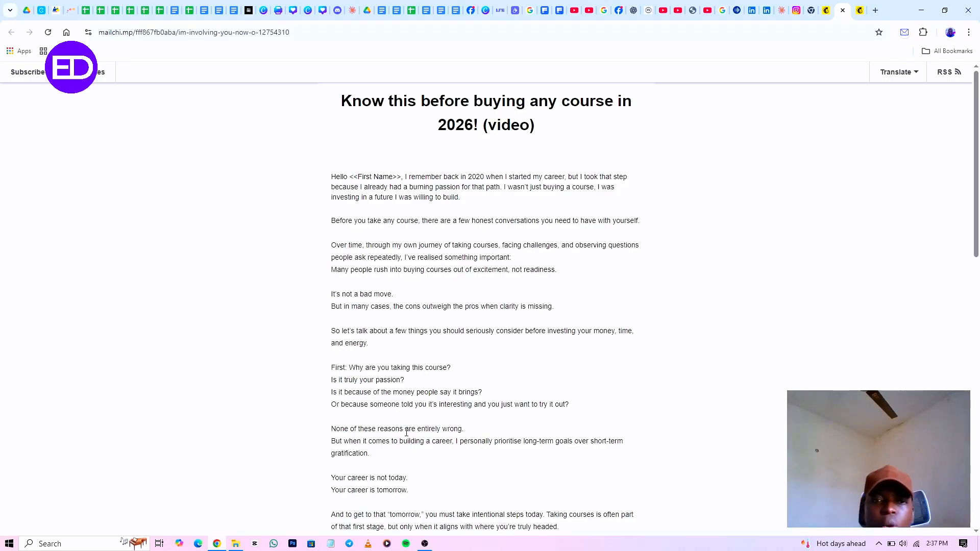
Open the video linked in the closing P.S. of the sent email, pause it, and return to the start of the email
scroll(424, 427, down, 12)
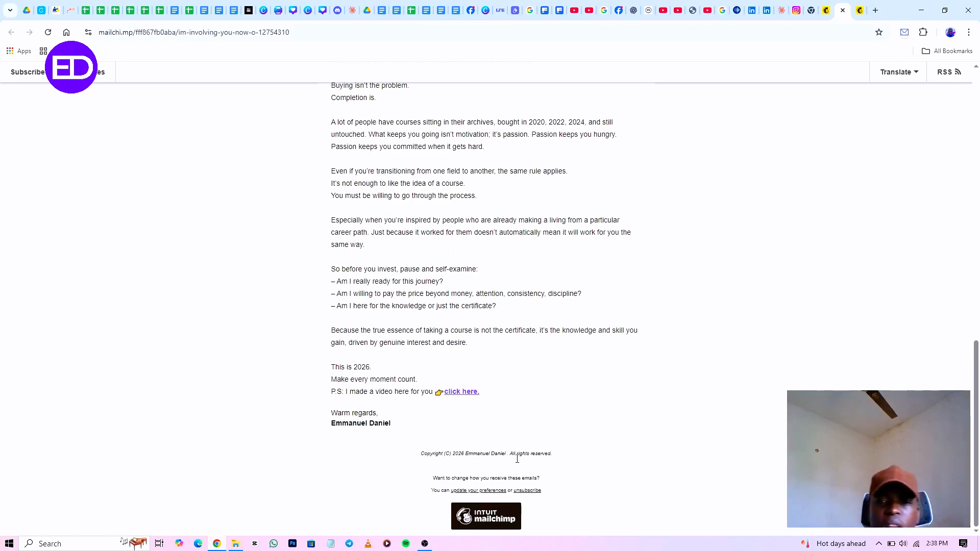
click(467, 397)
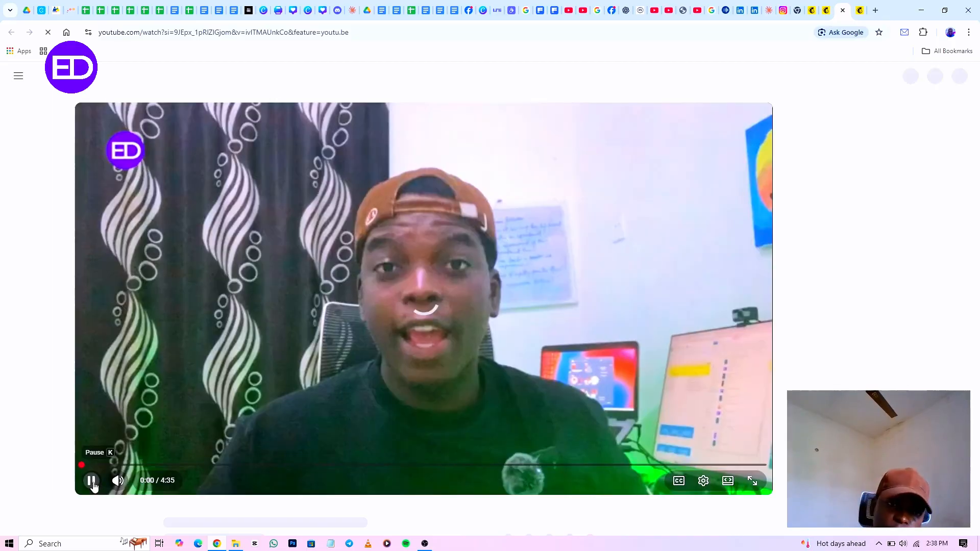
click(92, 482)
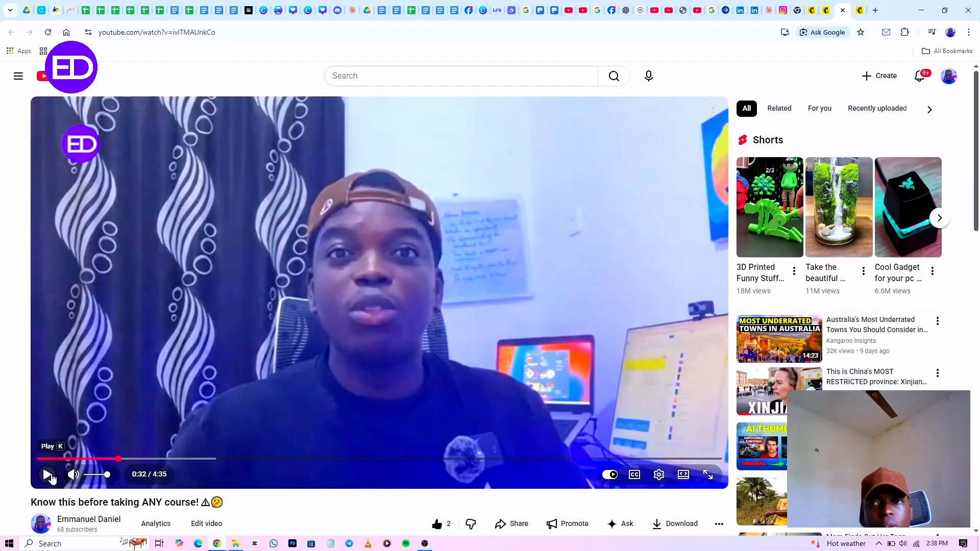
click(826, 14)
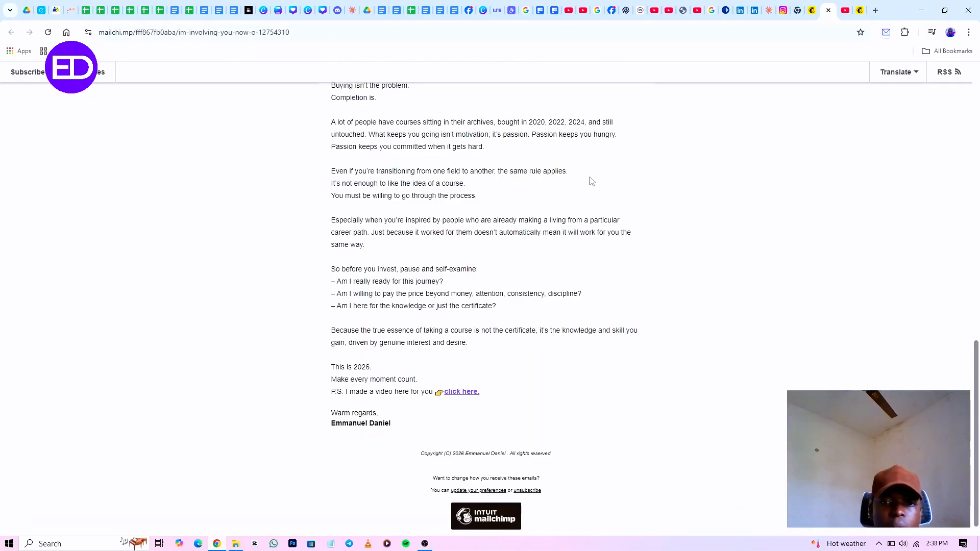
scroll(449, 215, up, 15)
scroll(449, 215, up, 1)
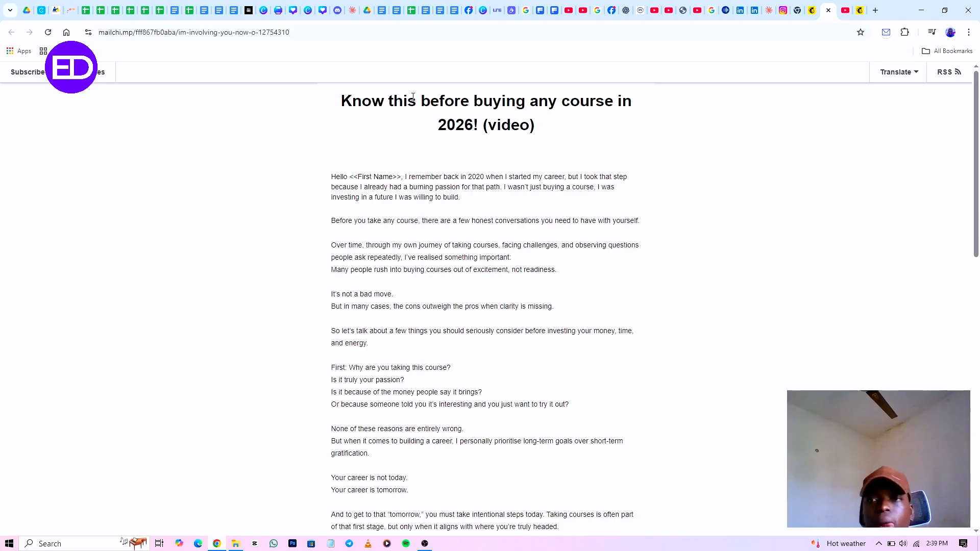
Replicate the sent campaign "I didn't have the money, but I took the step." from the list of all campaigns
click(812, 12)
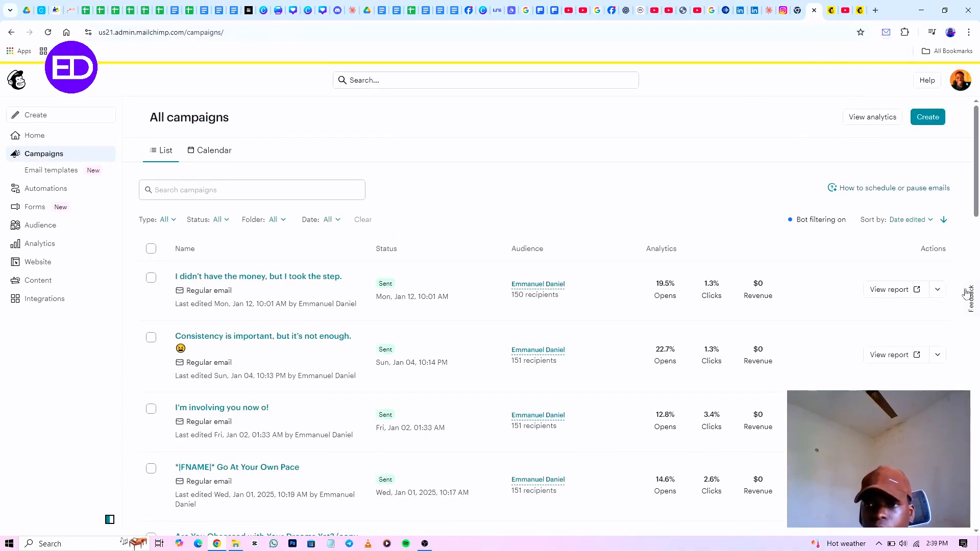
click(938, 290)
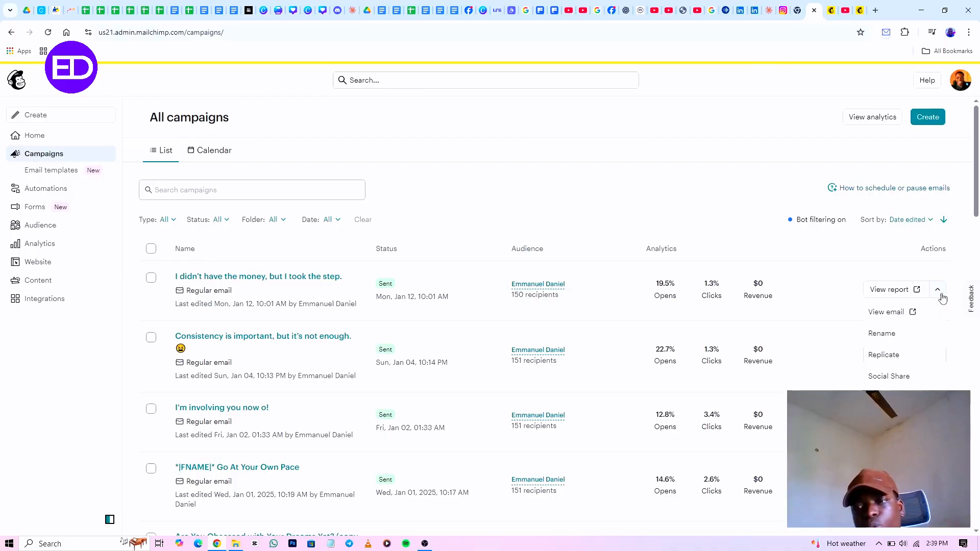
click(885, 356)
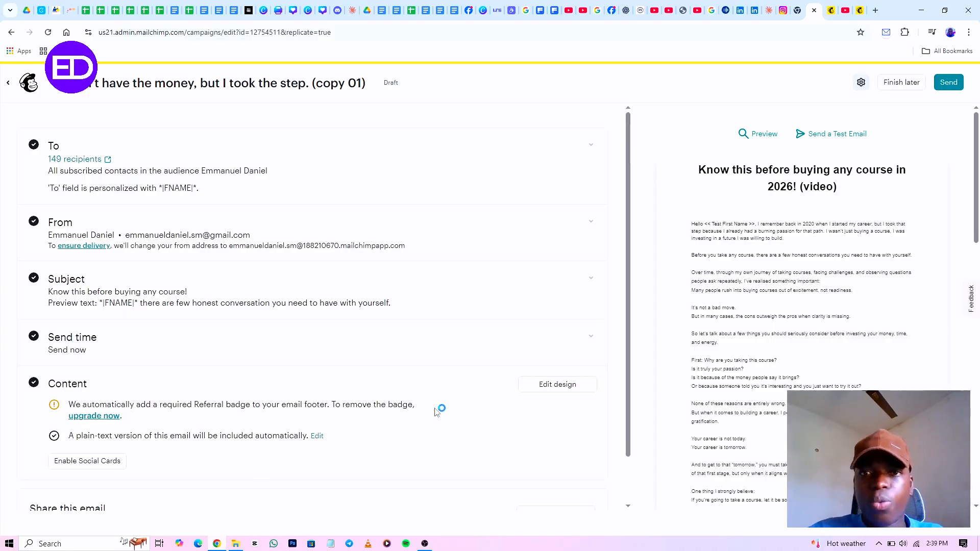
Examine the recipient settings of the replicated campaign and return to the list of all campaigns without changing them
click(520, 170)
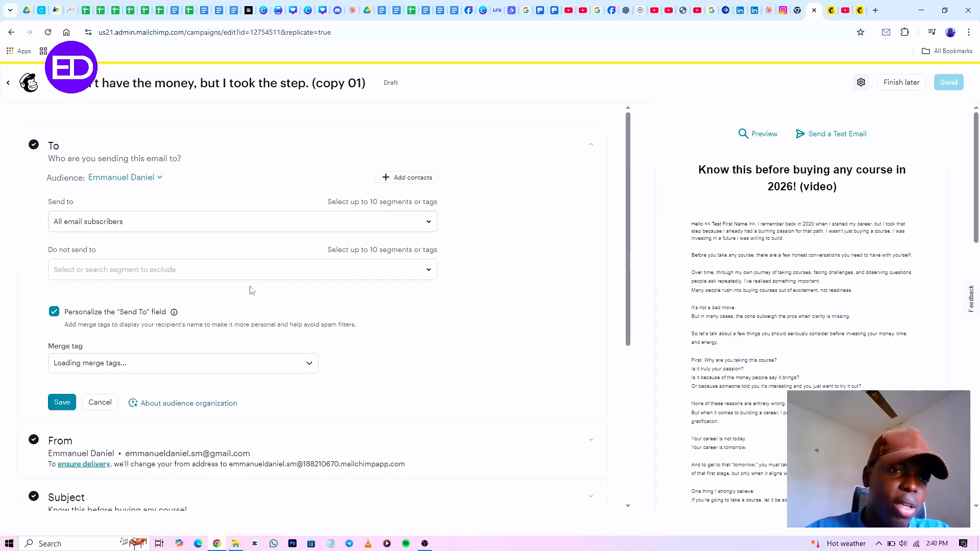
scroll(252, 290, down, 1)
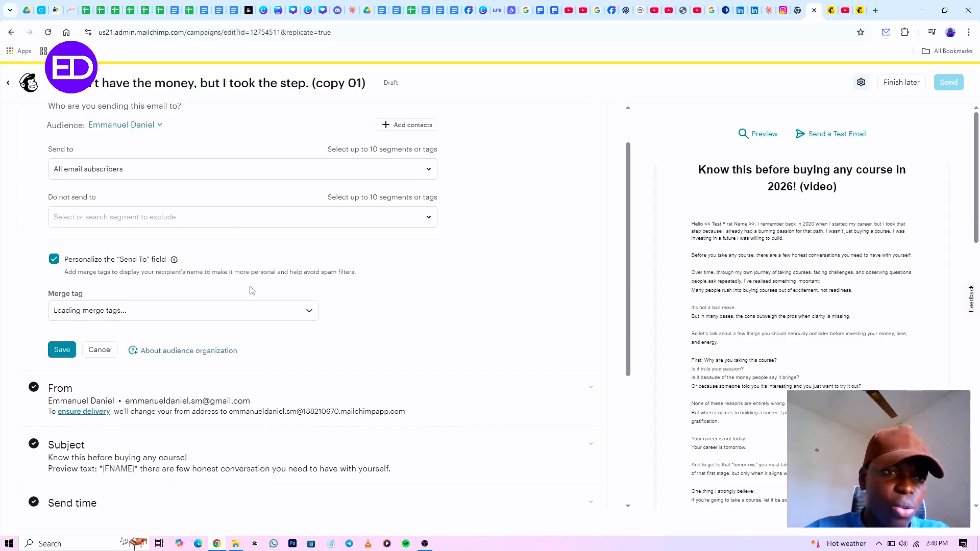
scroll(252, 290, up, 1)
scroll(251, 289, down, 2)
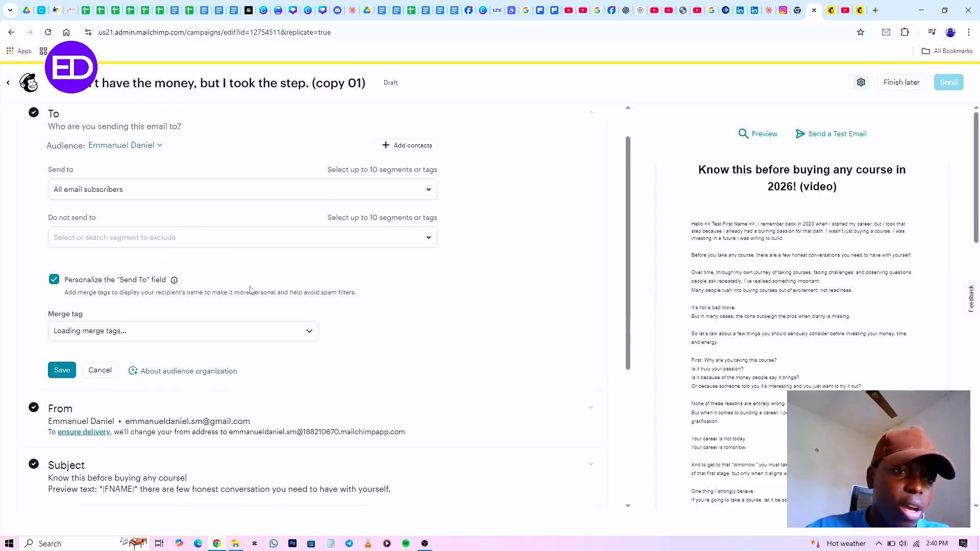
scroll(250, 289, up, 2)
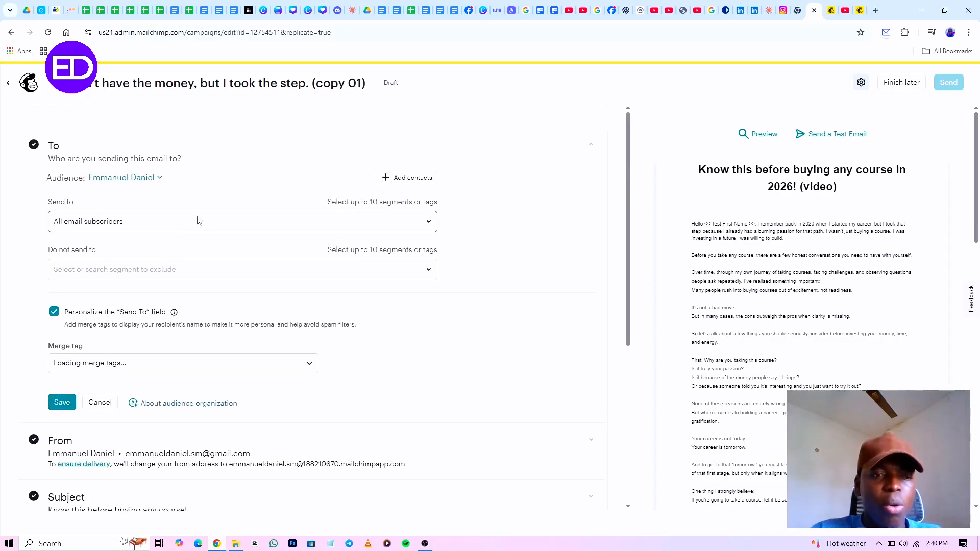
scroll(204, 222, down, 1)
scroll(205, 222, up, 1)
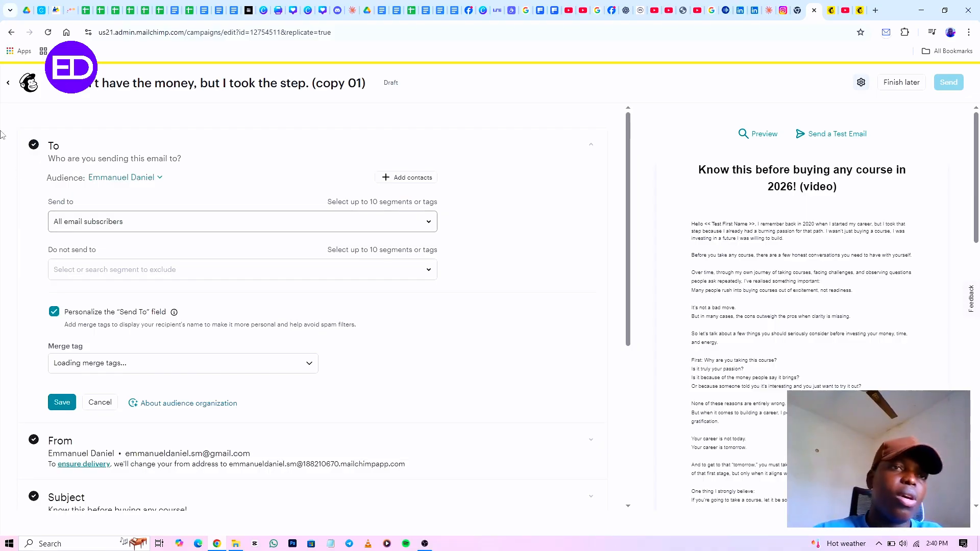
click(10, 84)
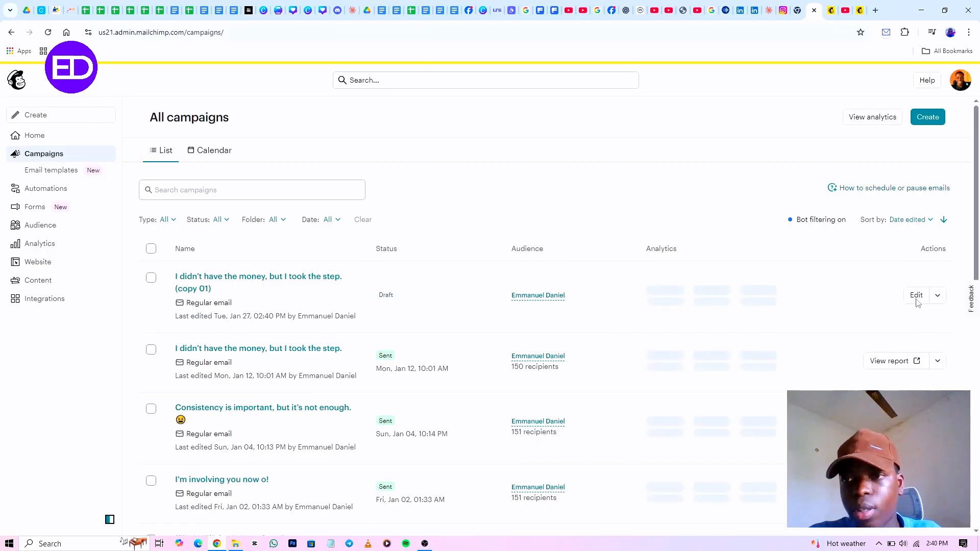
Open the email design of the draft "I didn't have the money, but I took the step. (copy 01)" and show all content blocks
click(916, 300)
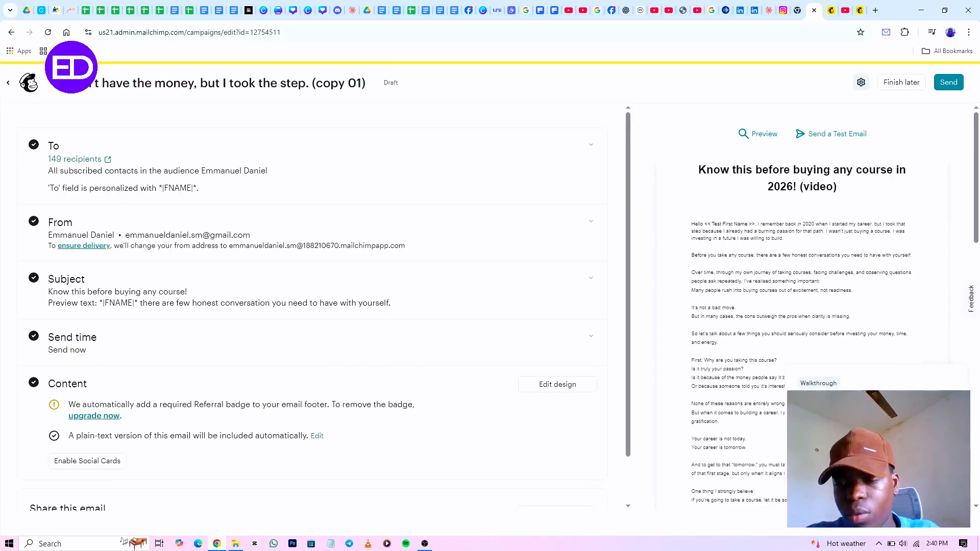
scroll(737, 334, down, 10)
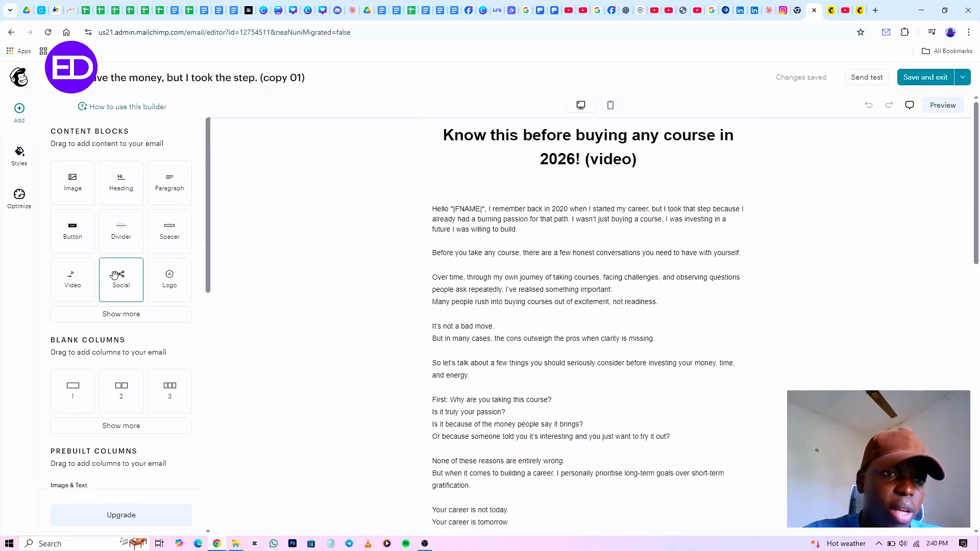
click(129, 318)
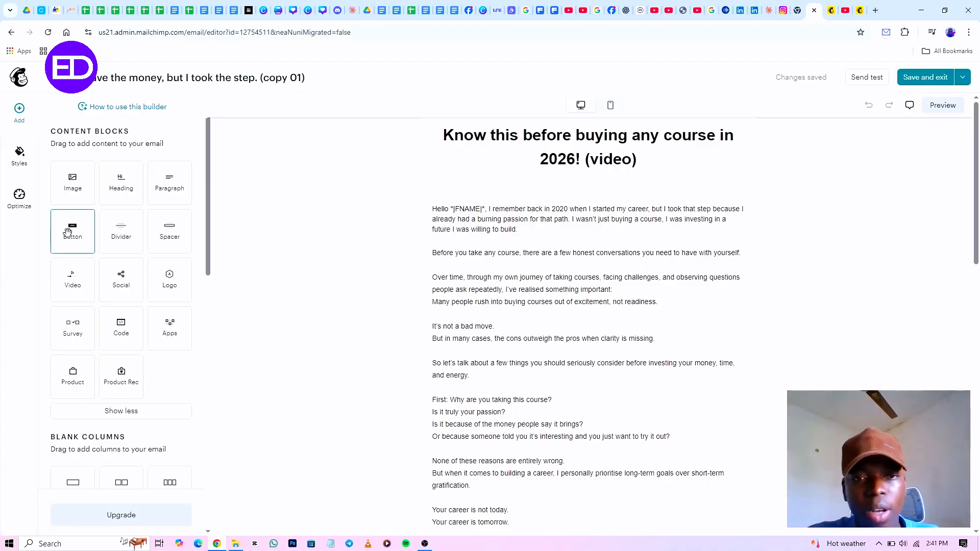
Review the email body in the design editor and inspect the "click here." link in the closing P.S. line
scroll(557, 302, down, 10)
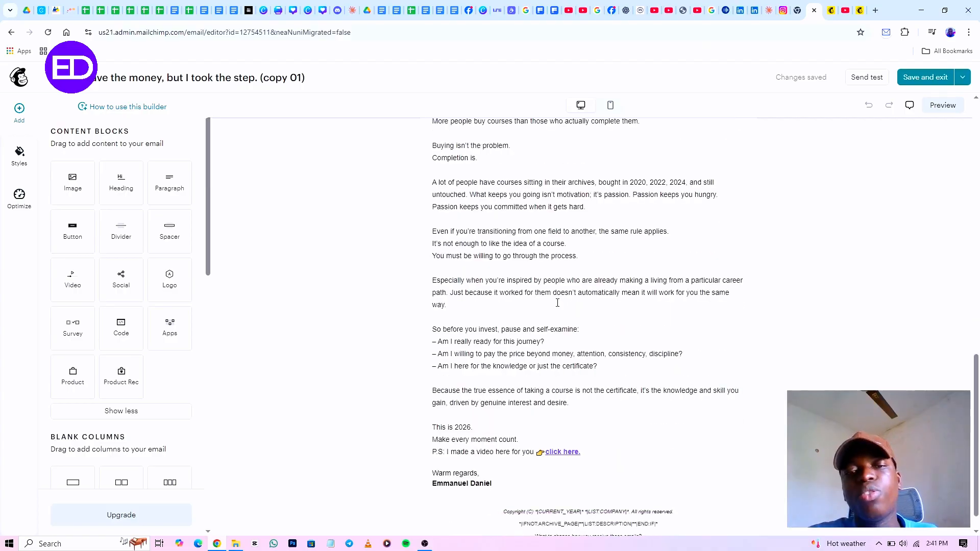
scroll(558, 303, down, 1)
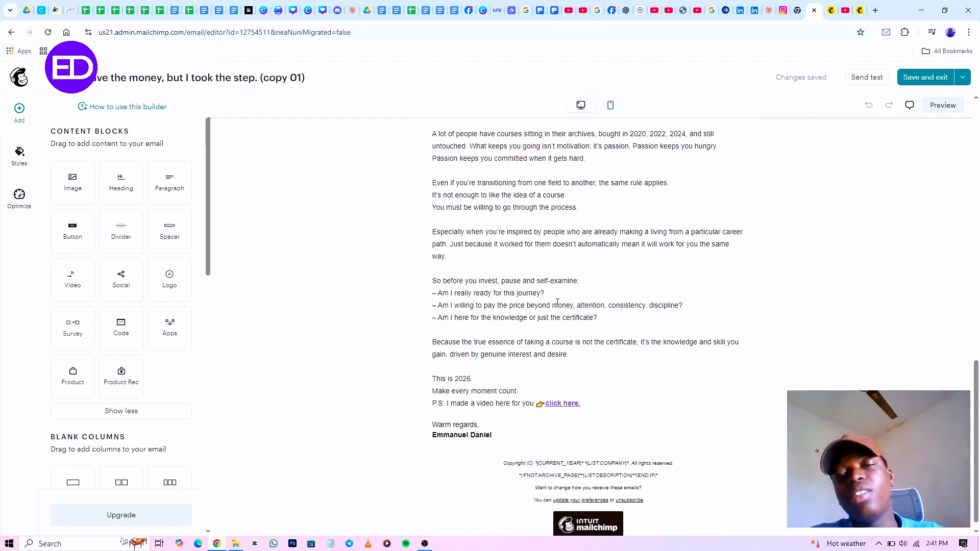
scroll(558, 302, up, 2)
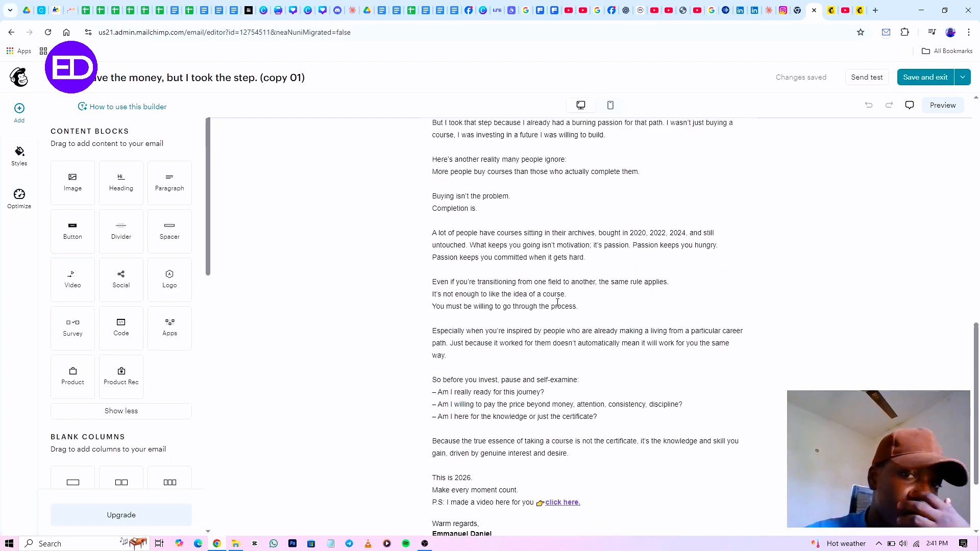
scroll(557, 302, down, 3)
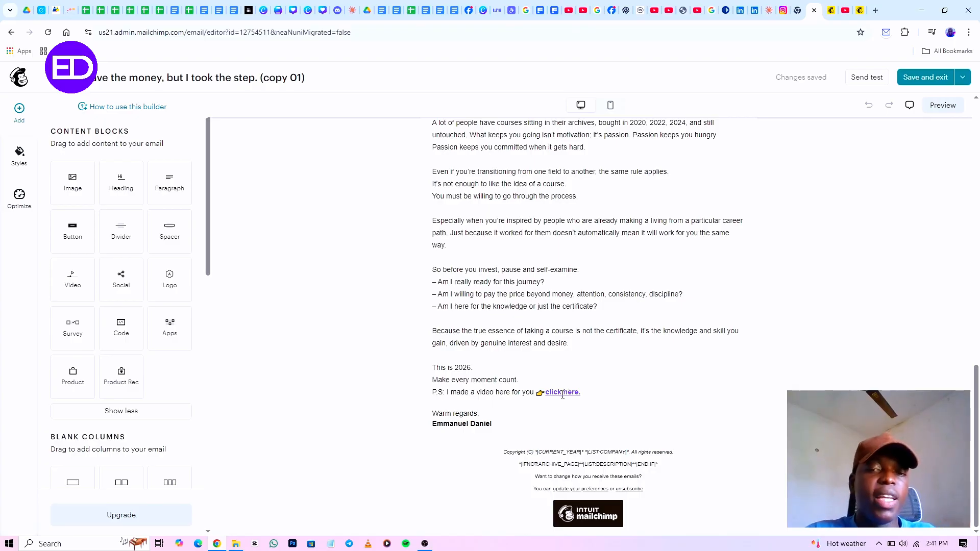
click(584, 392)
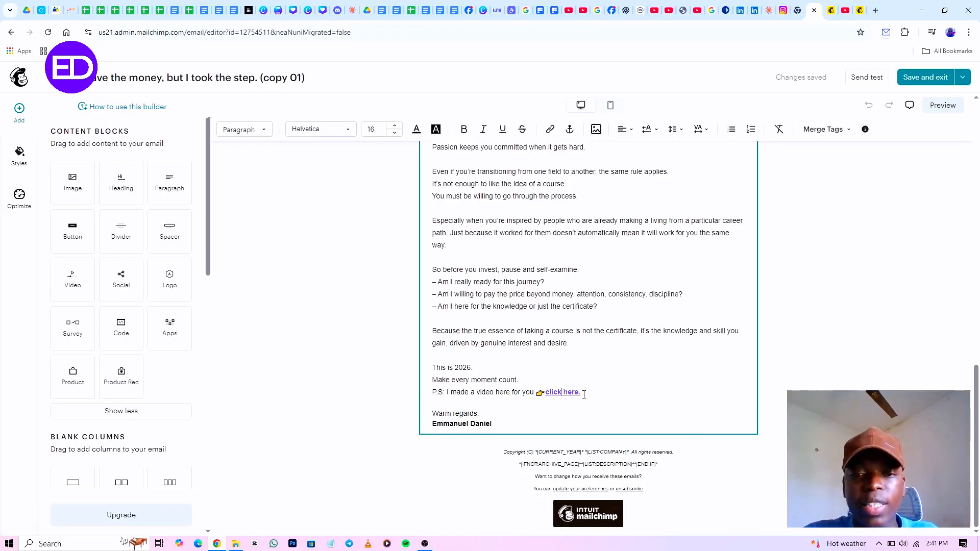
double_click(546, 396)
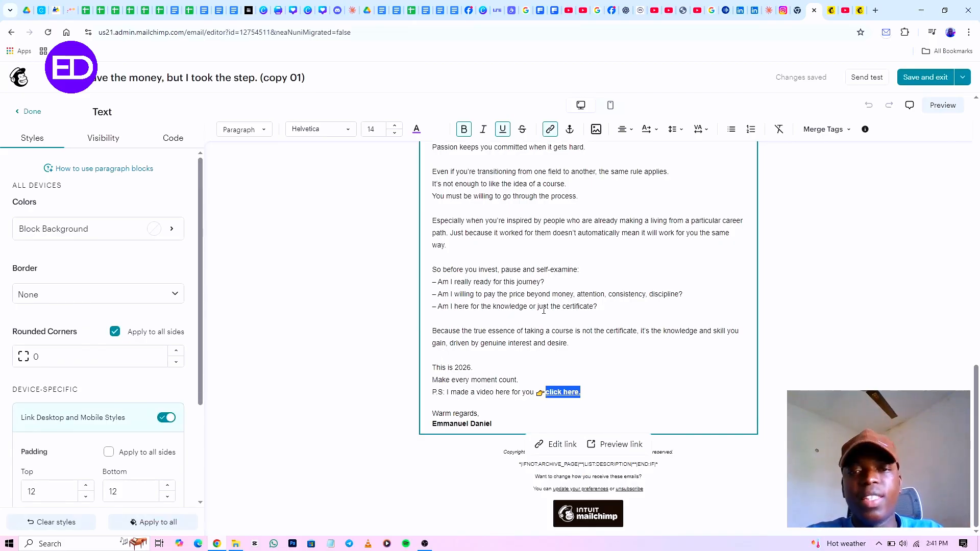
click(366, 320)
scroll(366, 321, up, 15)
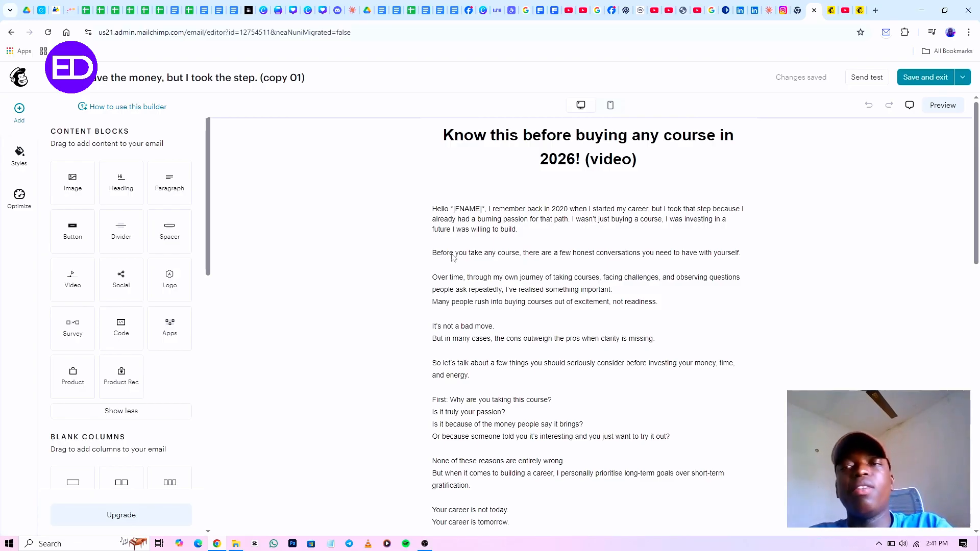
Save and exit the email design, and reopen the draft copy from the list of all campaigns
click(916, 77)
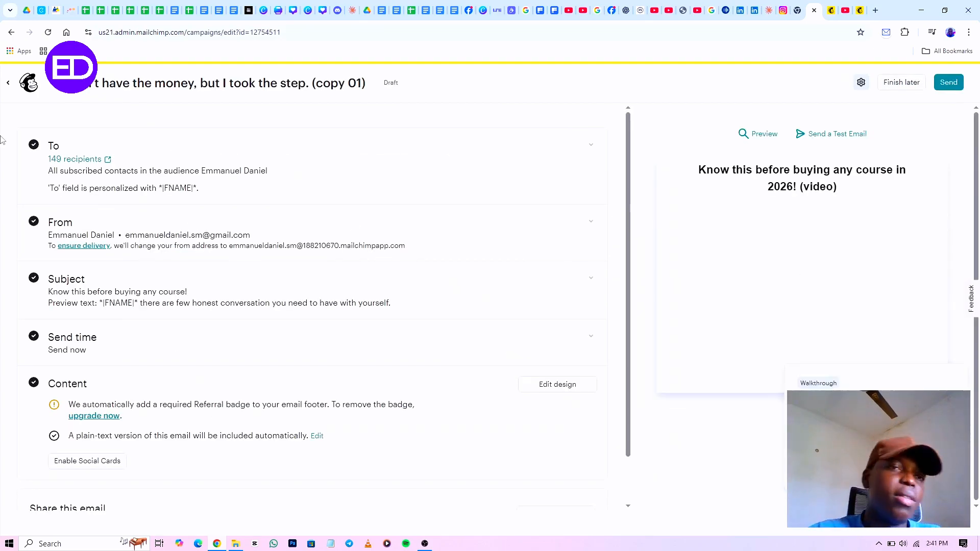
click(10, 84)
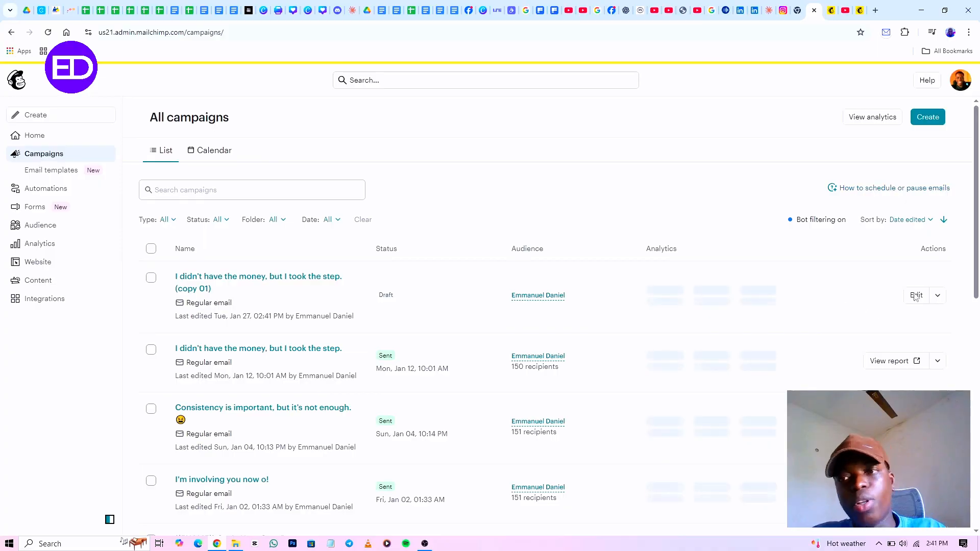
click(942, 302)
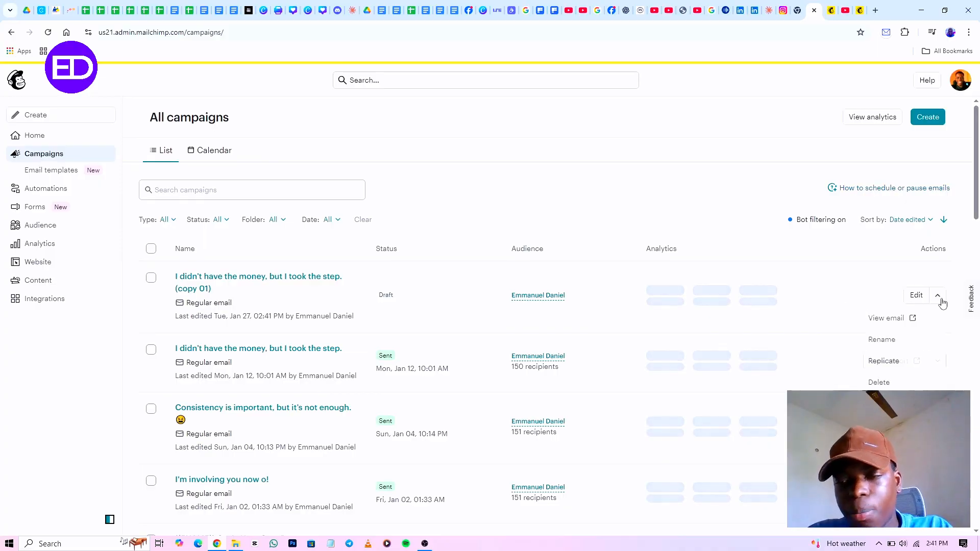
click(913, 299)
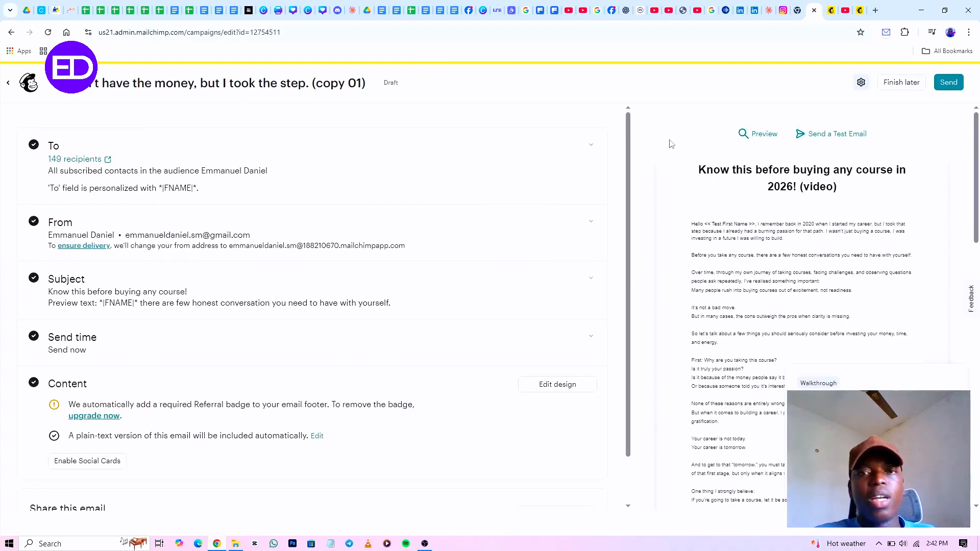
Examine the draft's recipient settings, including the audience and exclusions, and show the merge tag options for personalizing the "Send To" field
click(594, 152)
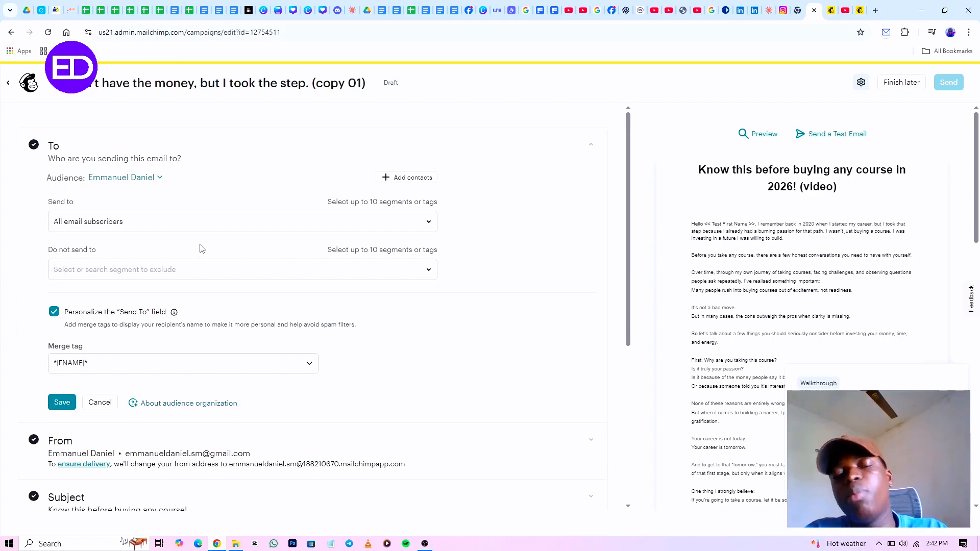
scroll(200, 248, down, 2)
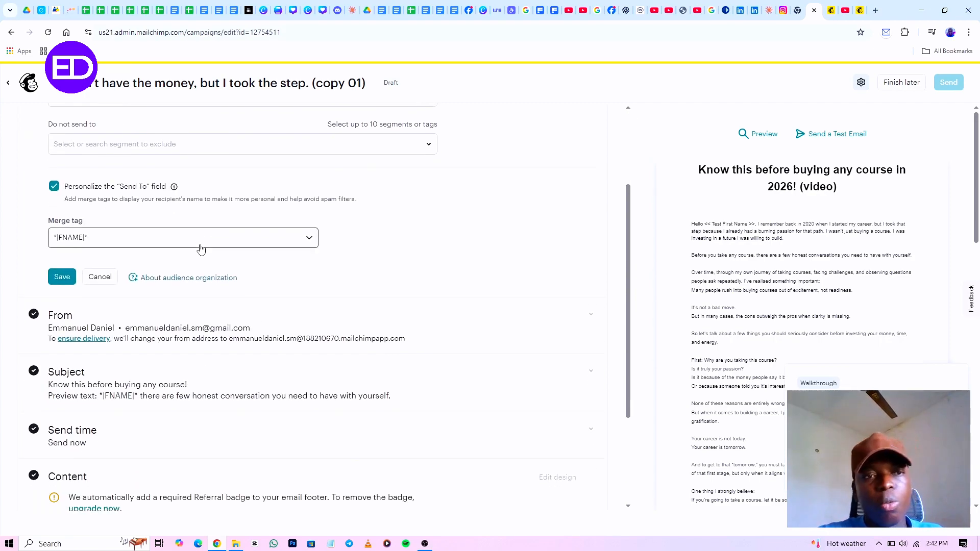
scroll(190, 252, up, 2)
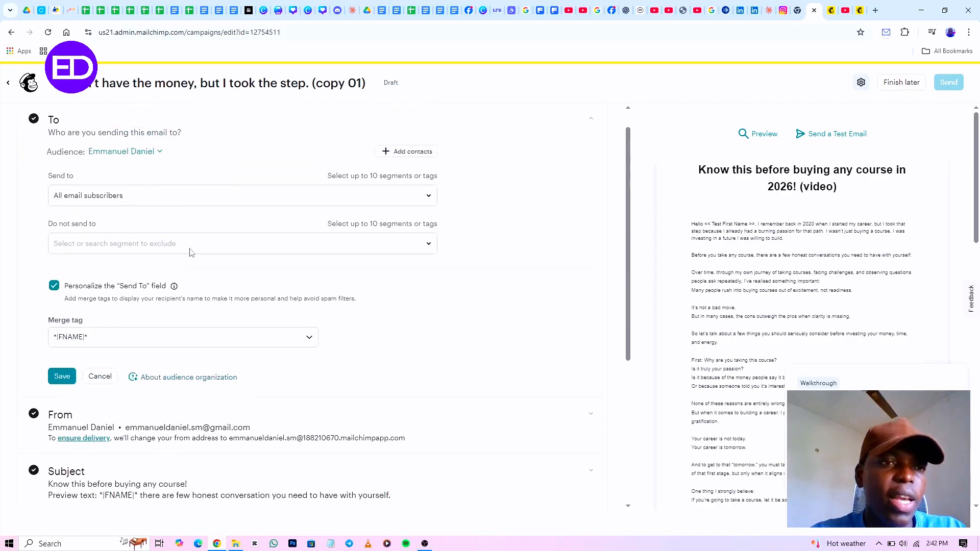
scroll(190, 253, down, 2)
scroll(190, 253, up, 2)
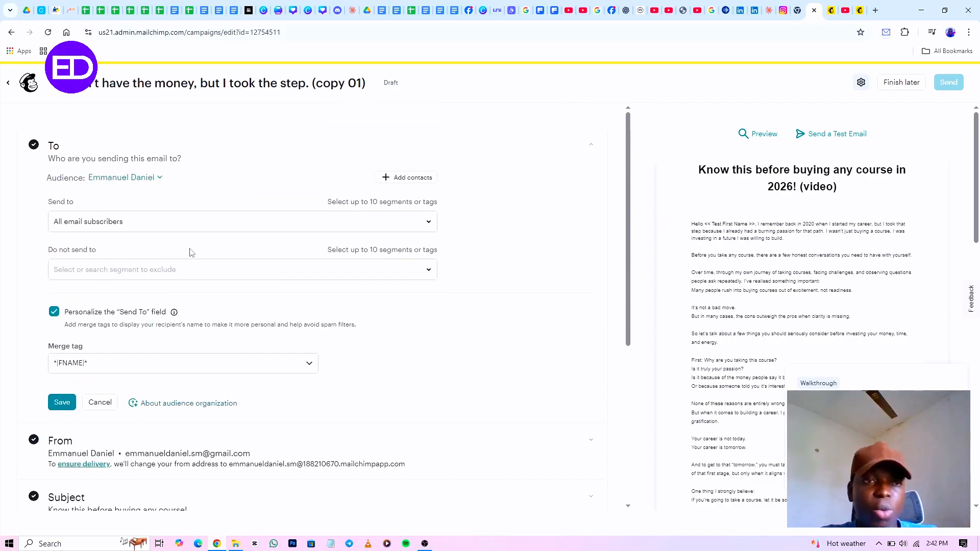
click(45, 162)
click(89, 159)
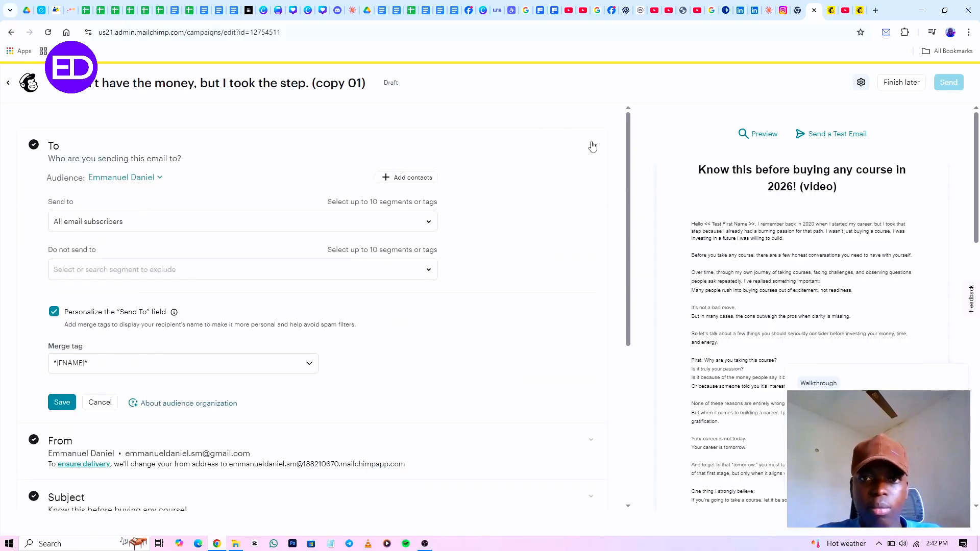
scroll(151, 317, down, 3)
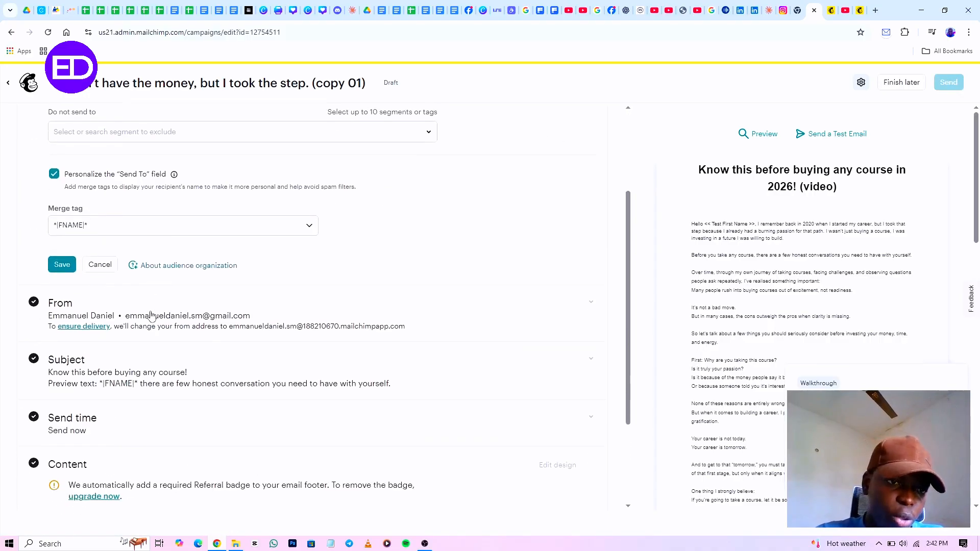
click(163, 216)
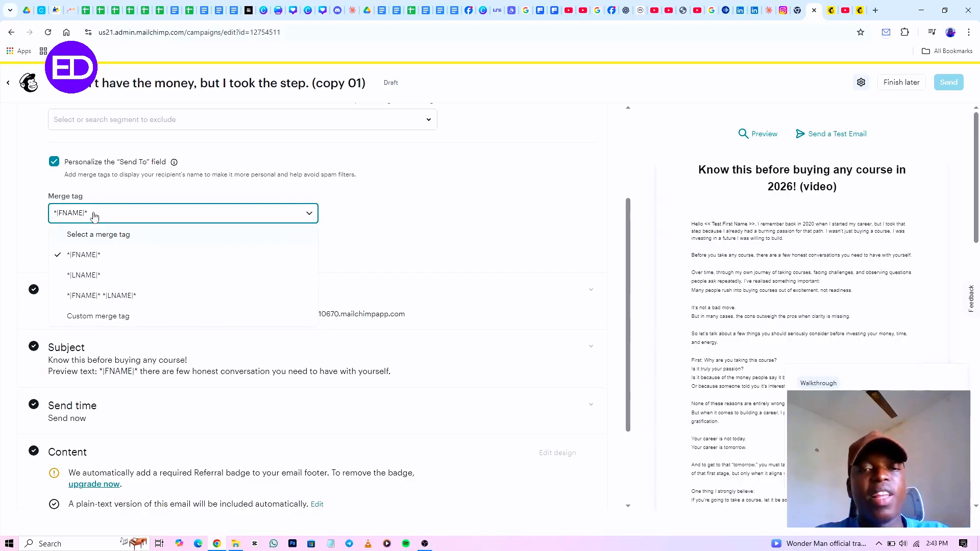
Dismiss the merge tag options and examine the sender name and email address settings in the draft's From section
click(431, 221)
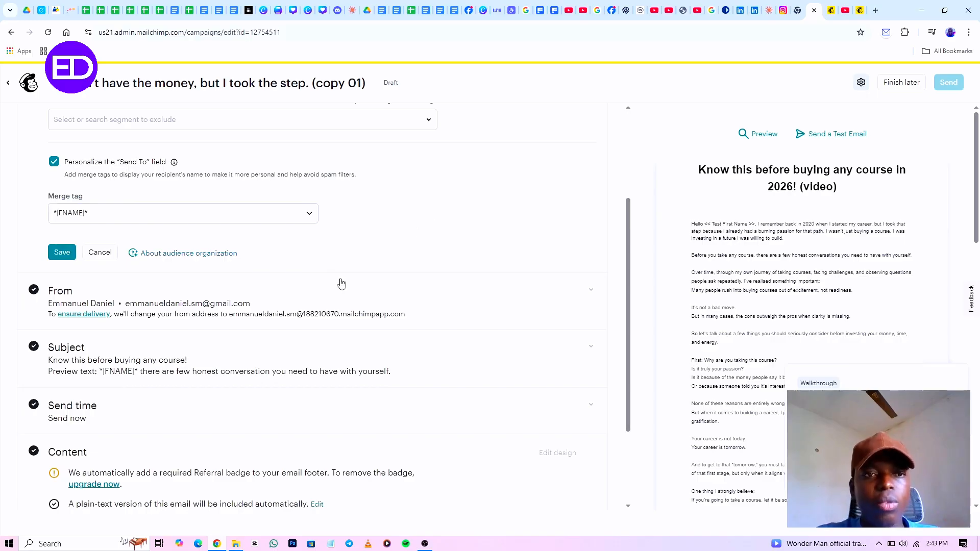
scroll(341, 284, down, 2)
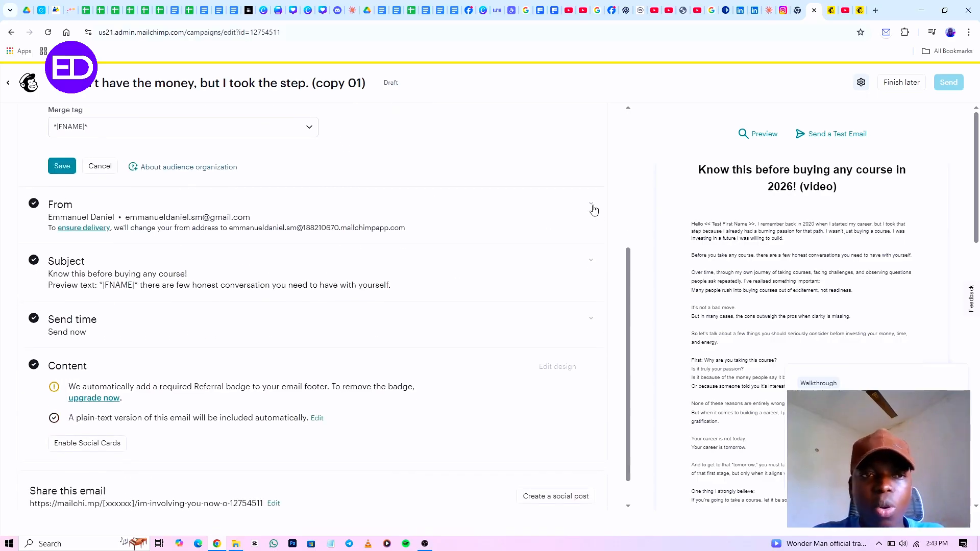
click(592, 208)
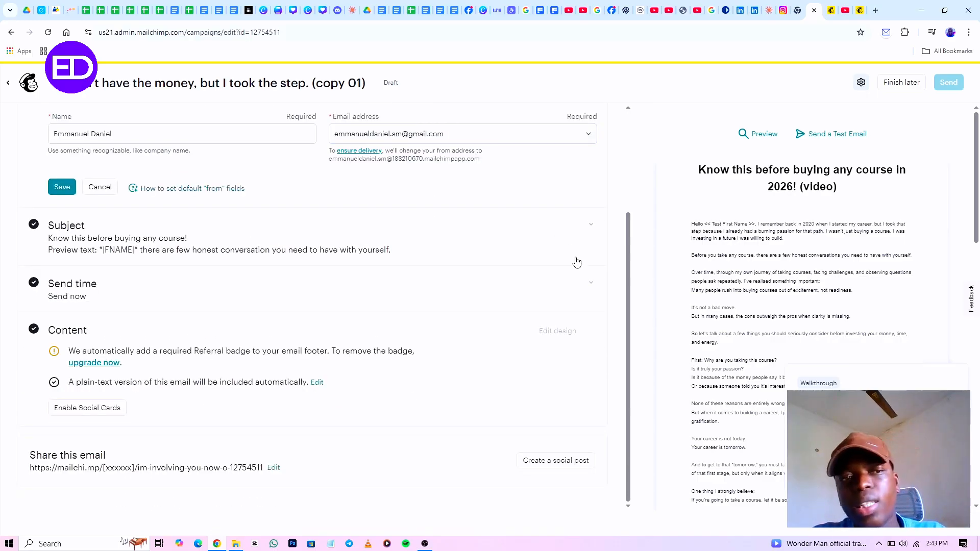
scroll(582, 256, up, 3)
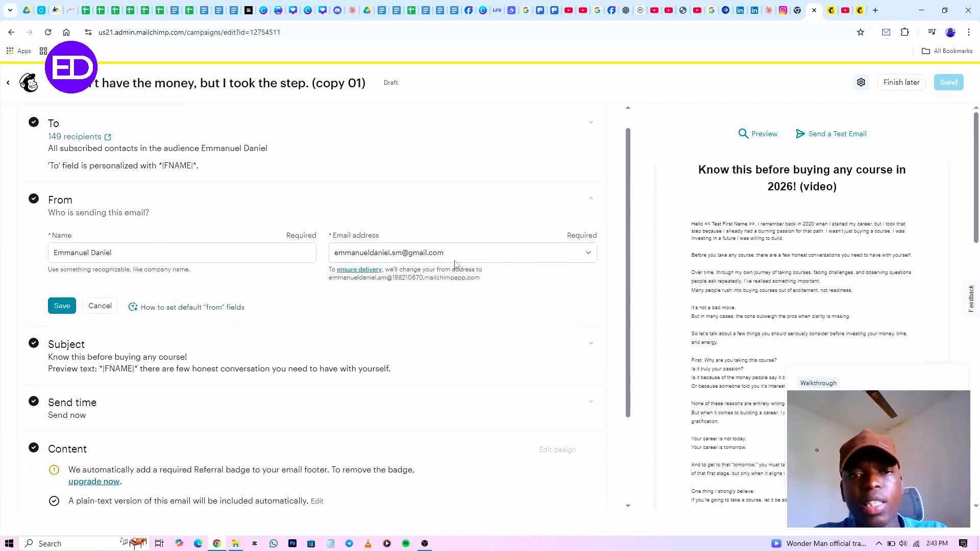
scroll(463, 253, down, 3)
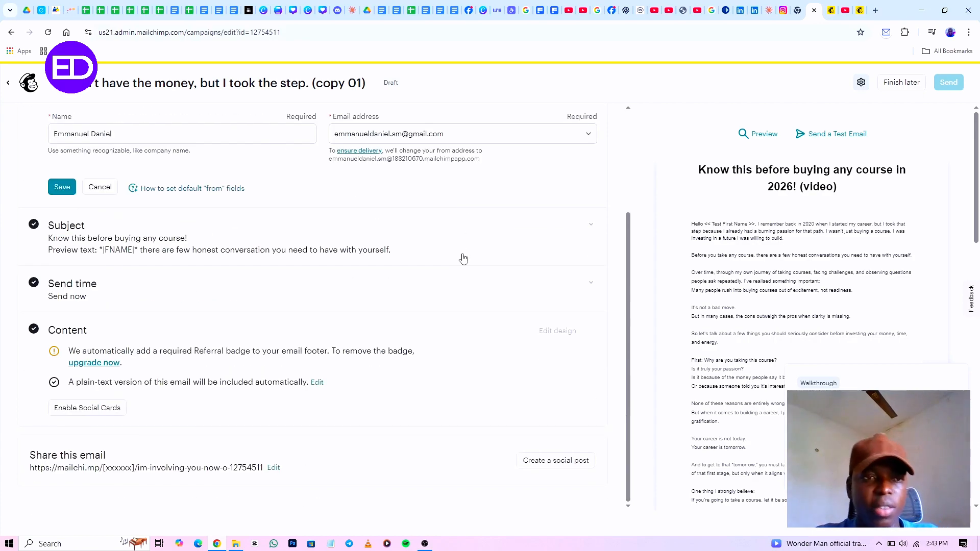
Open the draft's Subject section and inspect the subject line and the *|FNAME|* merge tag in the preview text
click(590, 232)
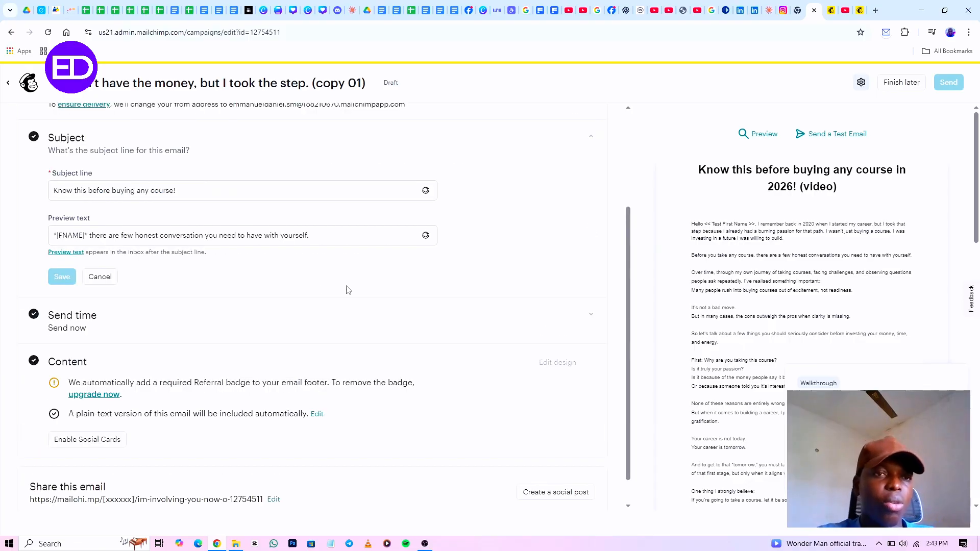
click(121, 232)
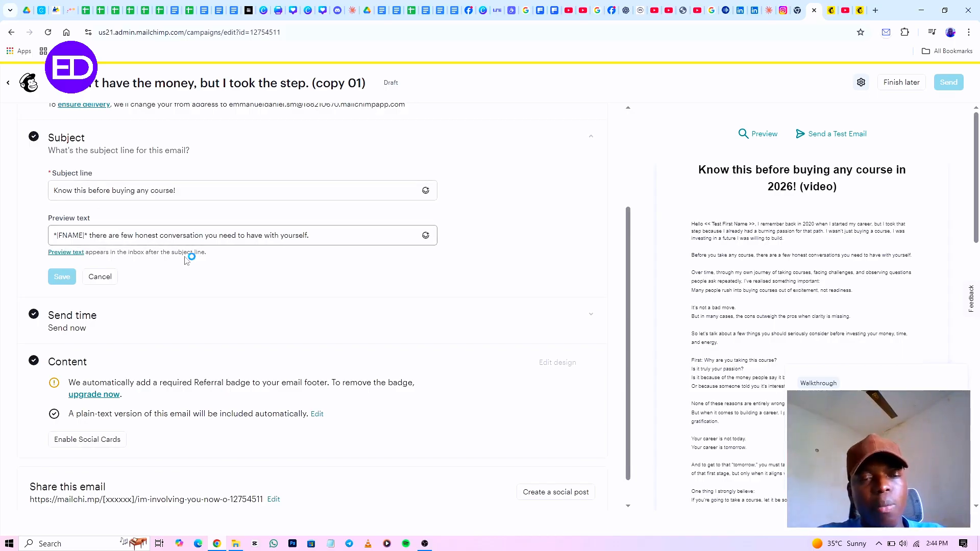
click(88, 236)
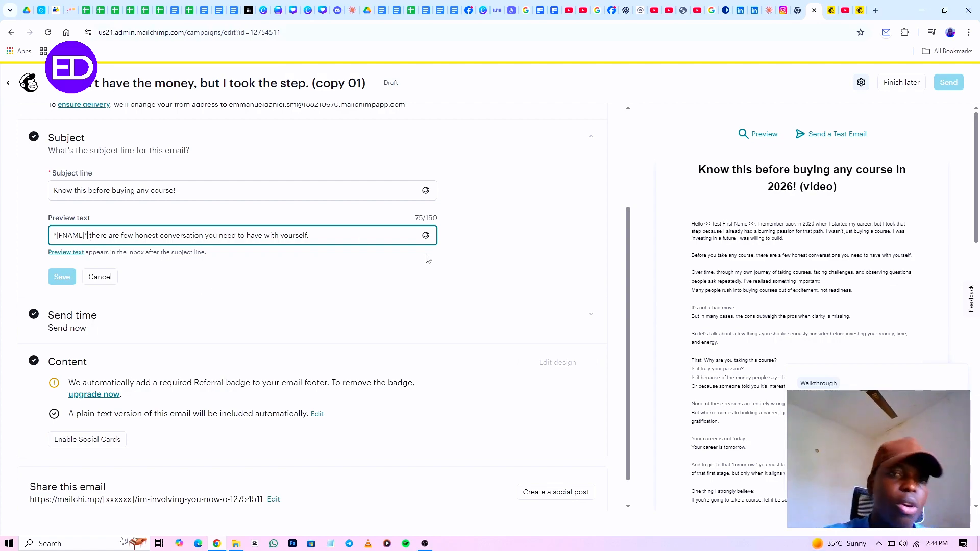
Save the draft's send time as Send now and leave the draft to finish it another time
click(591, 318)
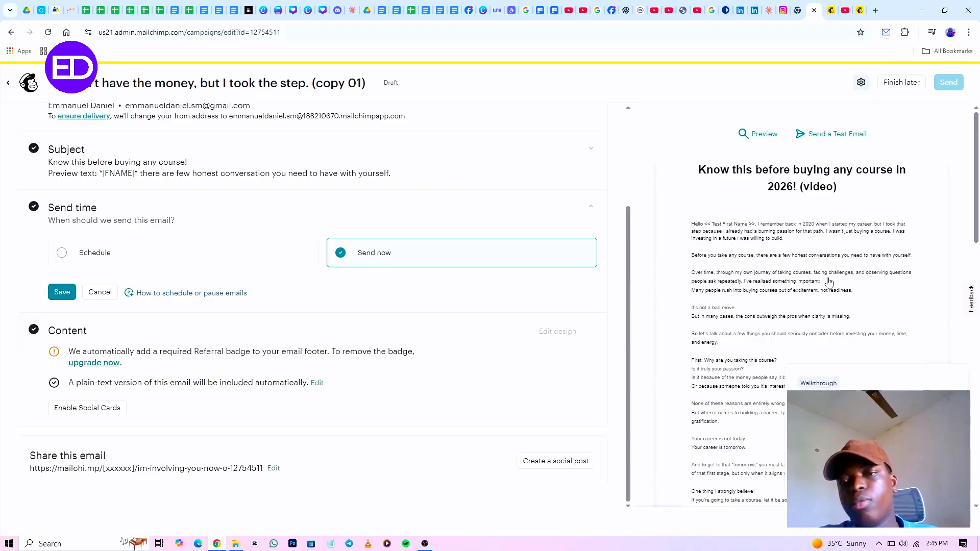
scroll(757, 278, down, 10)
scroll(756, 278, down, 3)
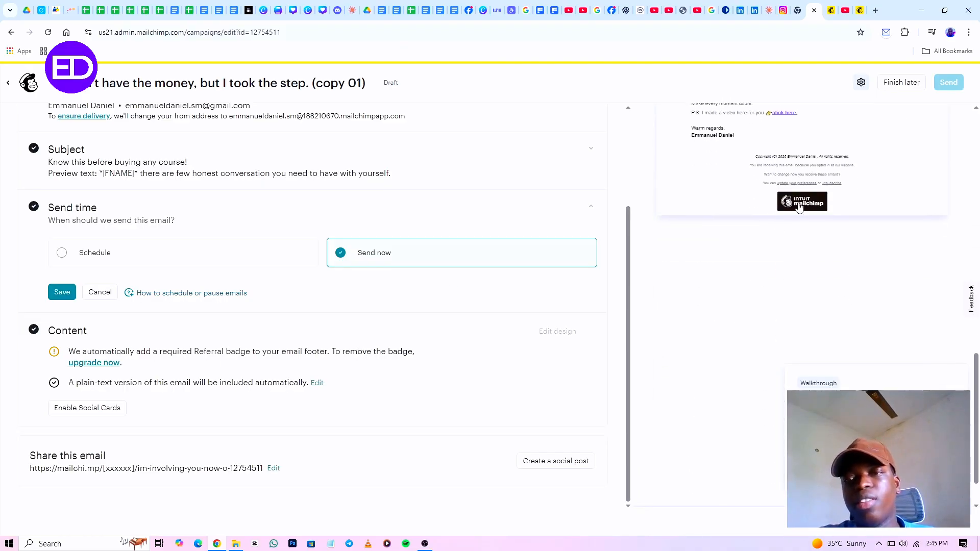
scroll(337, 344, up, 3)
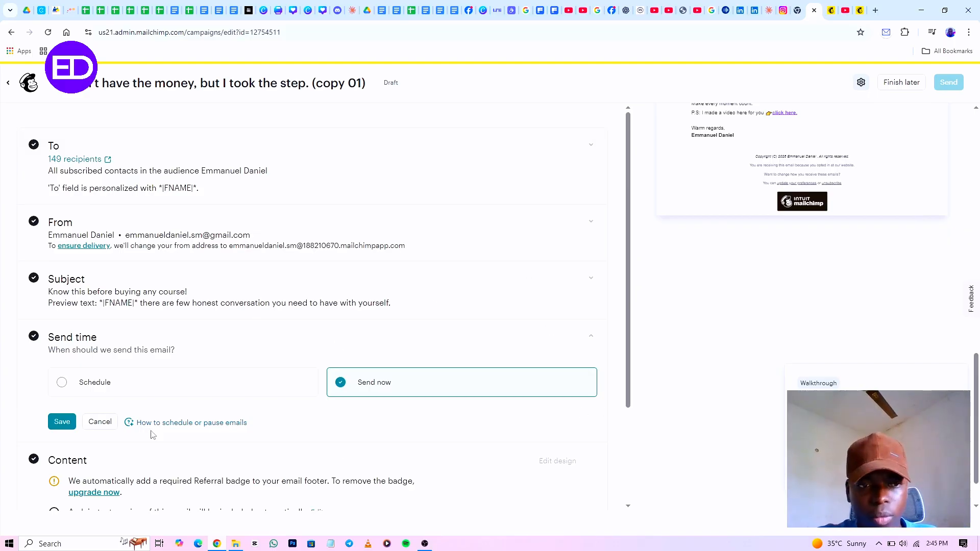
click(72, 426)
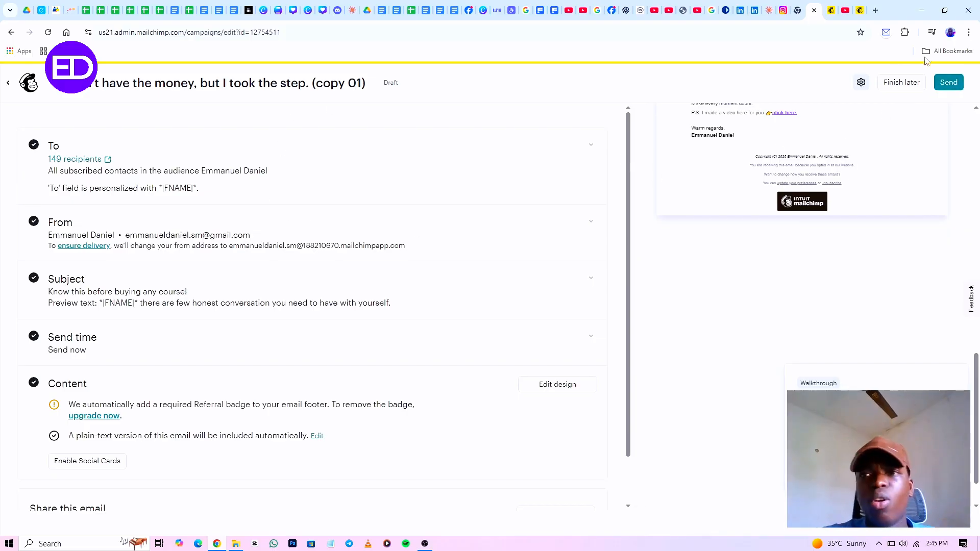
click(897, 86)
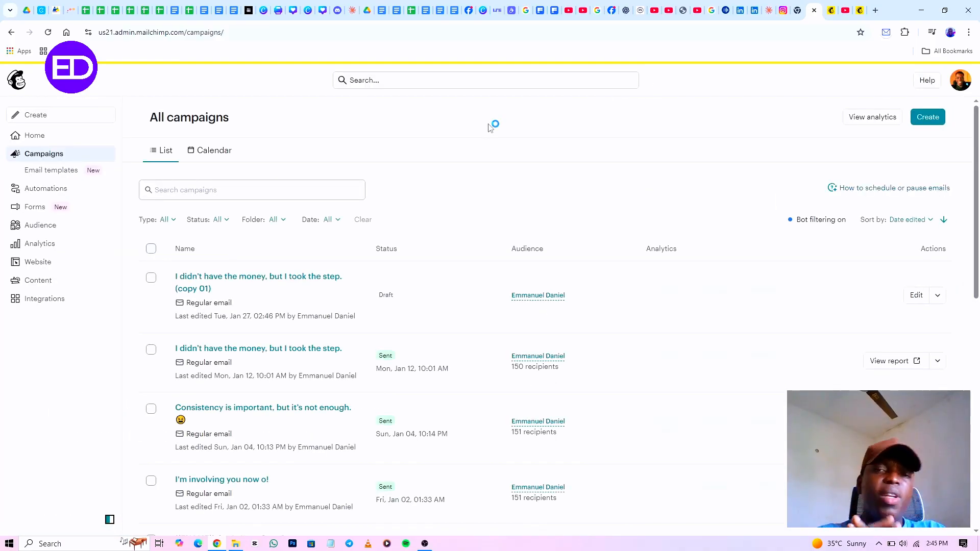
Open the email templates, look over the saved ones, and browse the gallery of Mailchimp templates
click(59, 177)
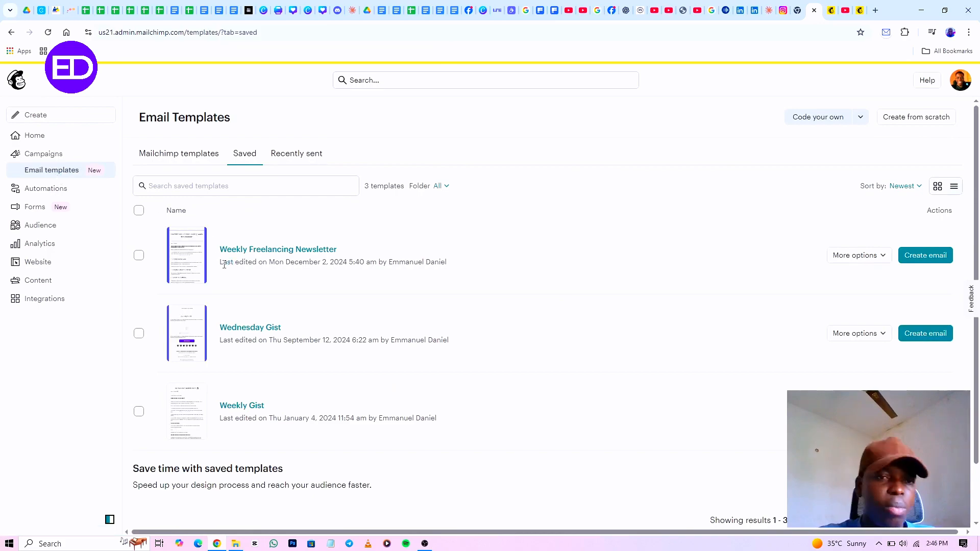
scroll(224, 264, down, 1)
scroll(223, 266, up, 1)
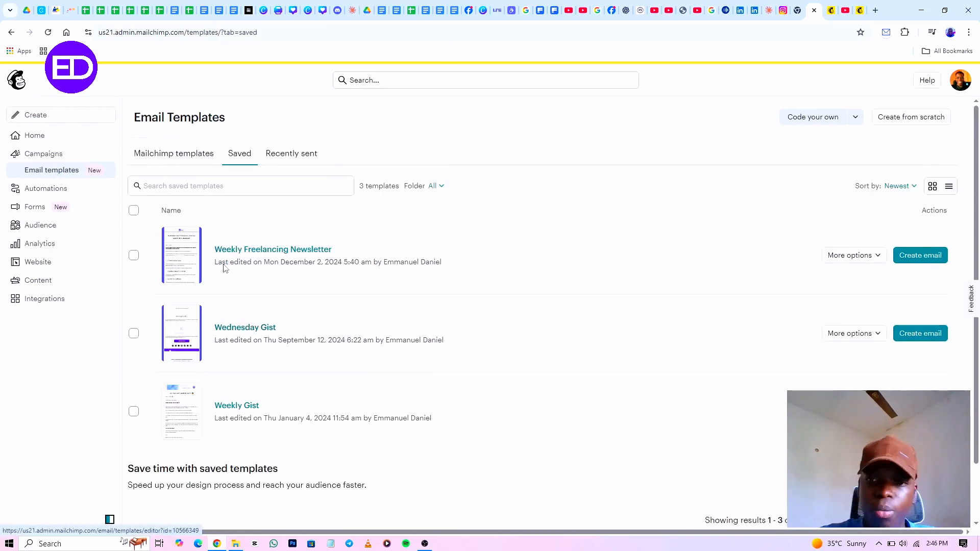
click(196, 164)
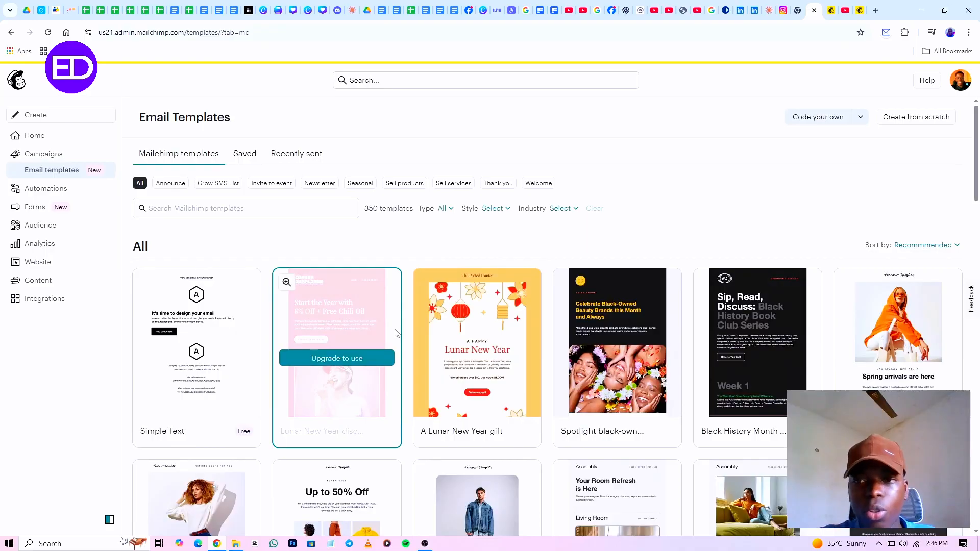
scroll(396, 334, down, 3)
scroll(395, 332, down, 1)
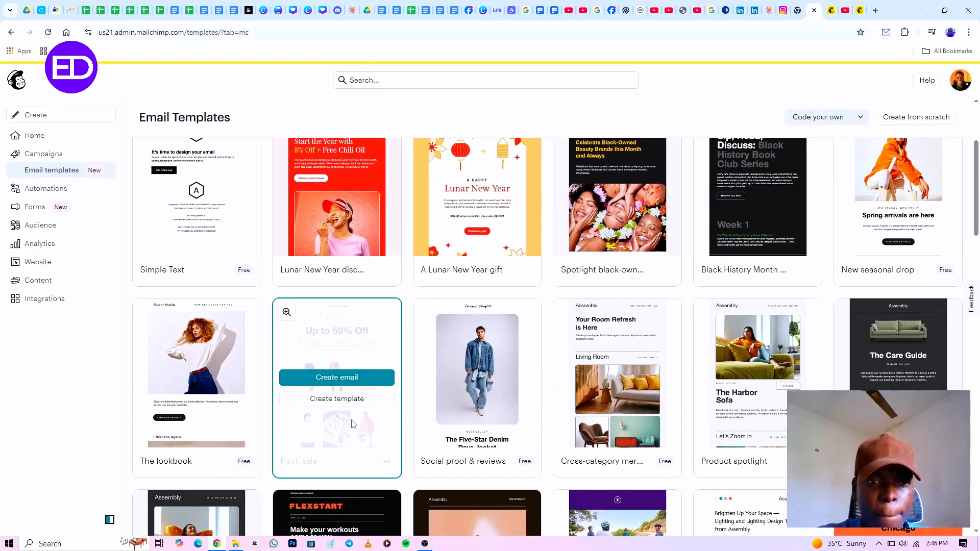
Preview the Flash sale template in desktop view and review its layout from header to shop button
click(286, 313)
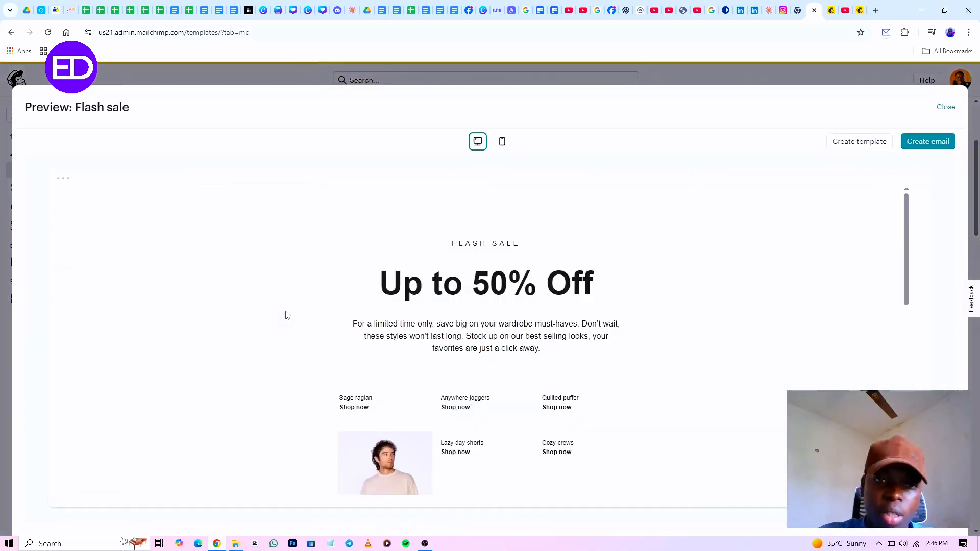
scroll(521, 317, down, 15)
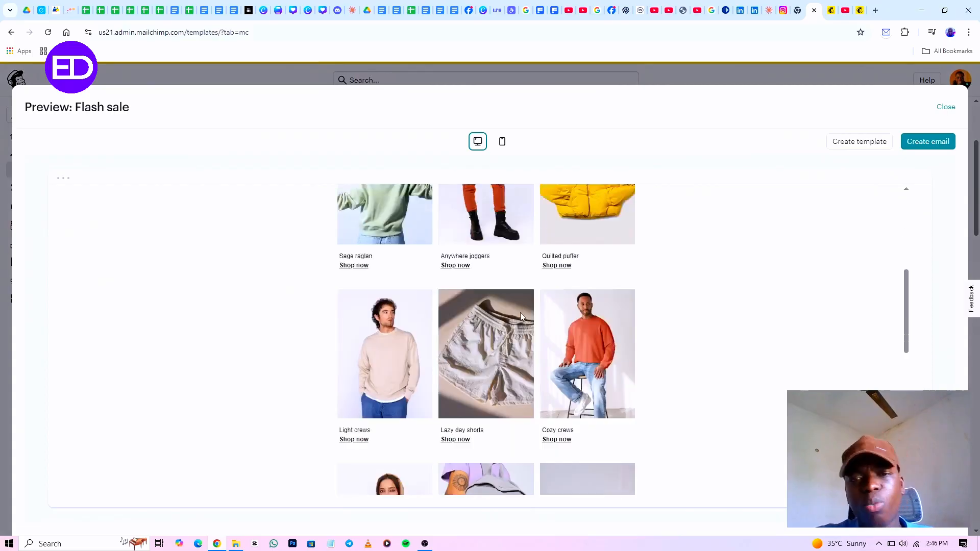
scroll(521, 316, up, 10)
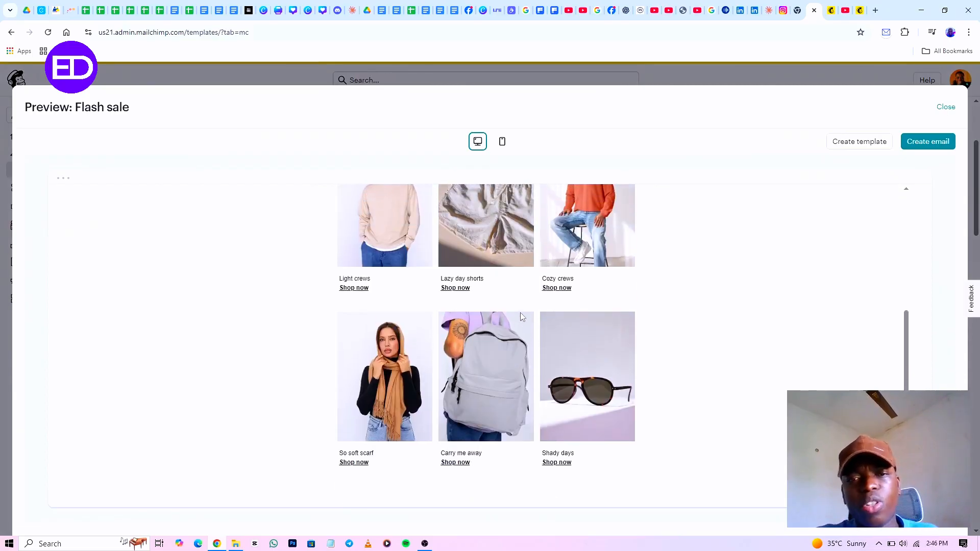
scroll(522, 316, up, 3)
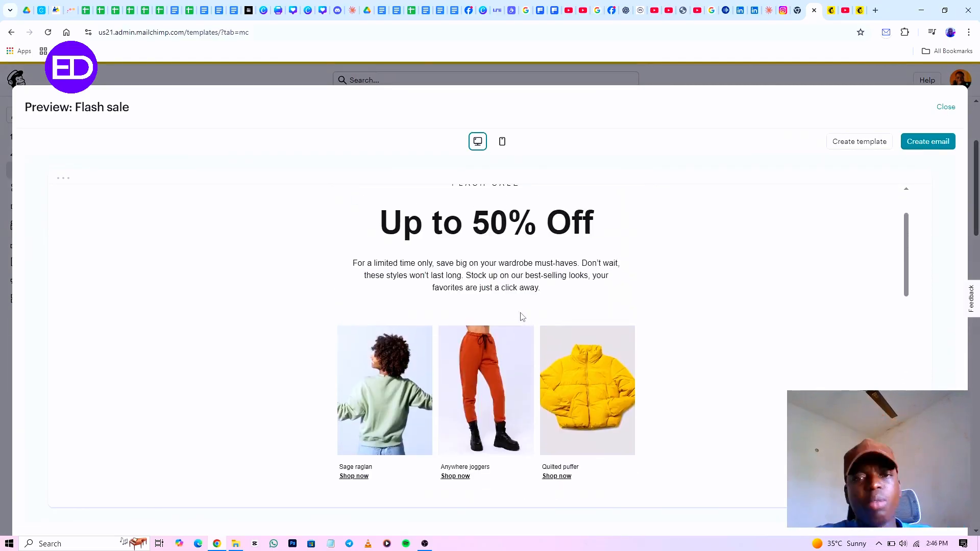
scroll(521, 316, up, 2)
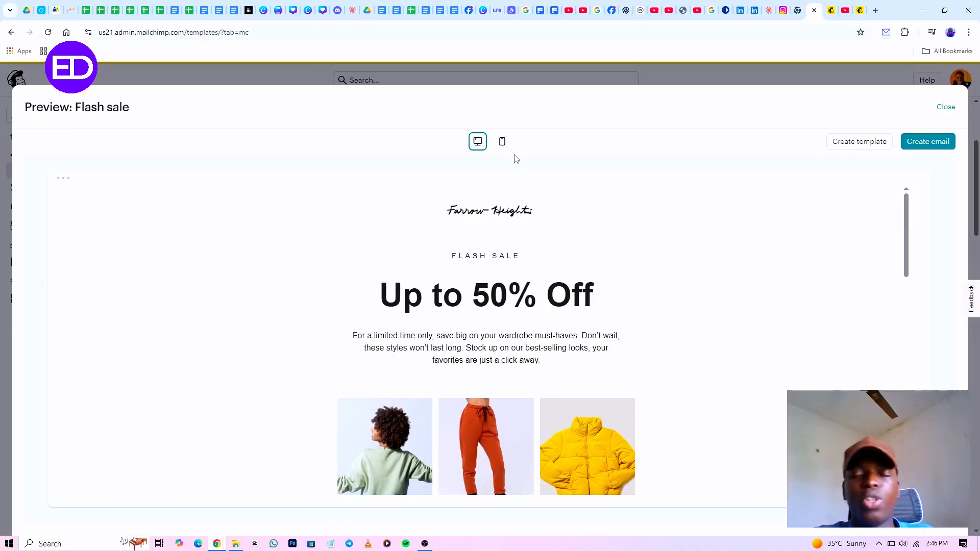
scroll(427, 322, down, 15)
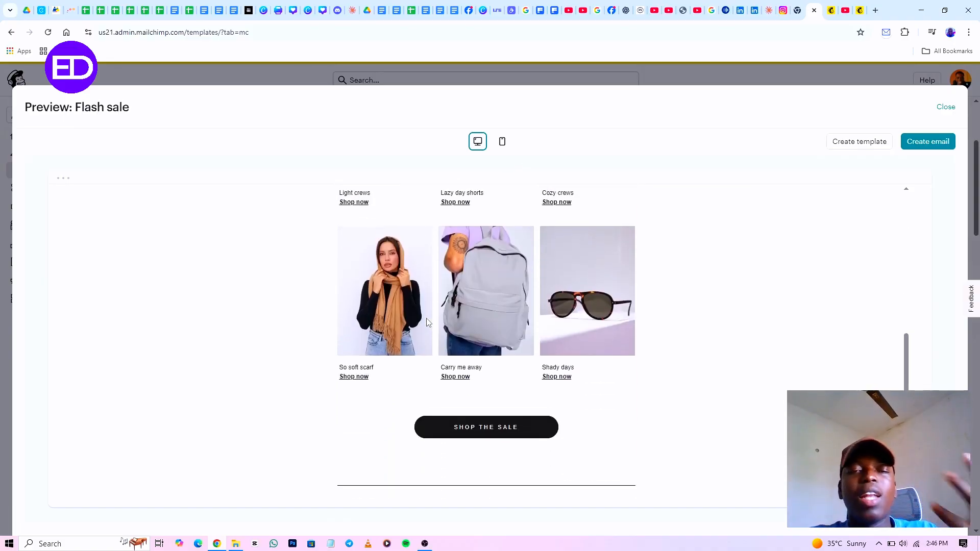
Review the Flash sale template in mobile view, switch back to desktop view, and close the preview
click(503, 142)
scroll(484, 283, up, 15)
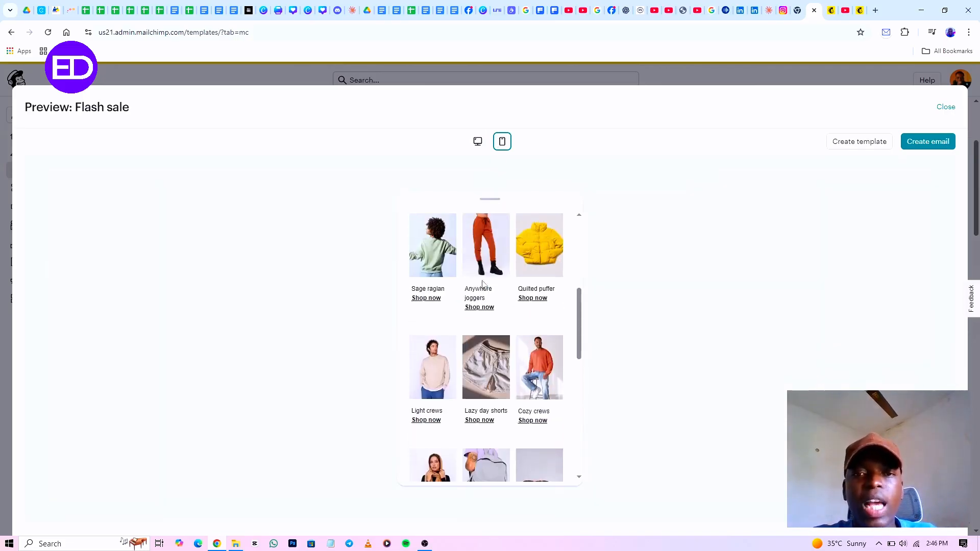
scroll(484, 284, down, 15)
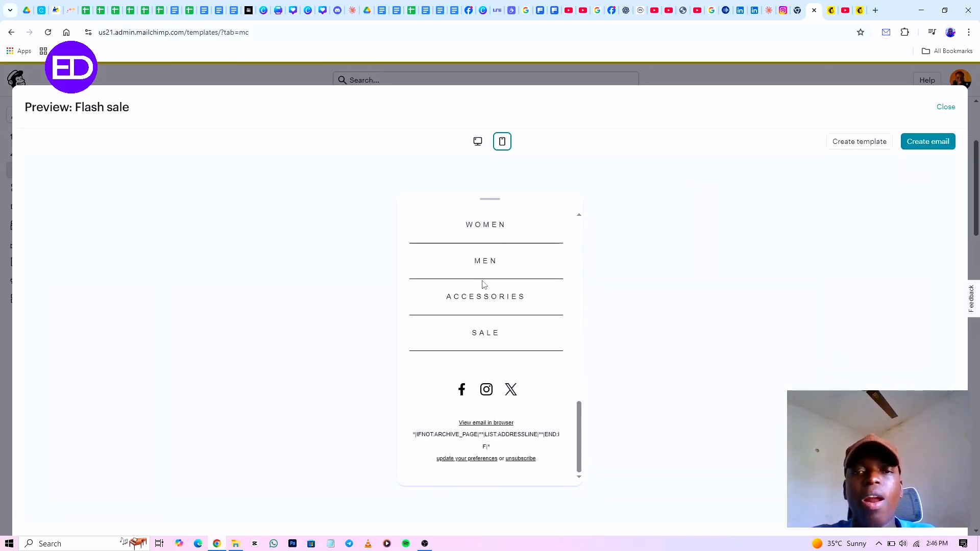
click(479, 142)
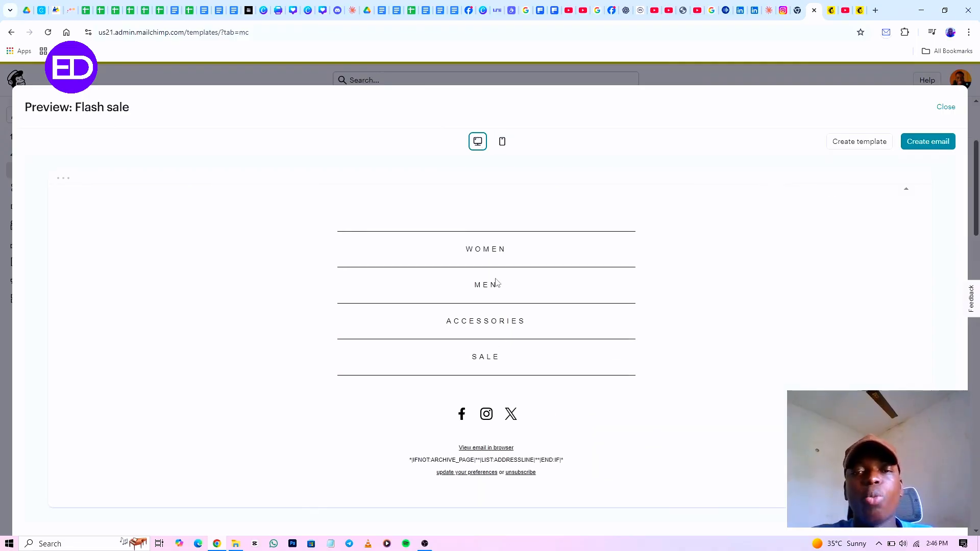
scroll(495, 278, up, 10)
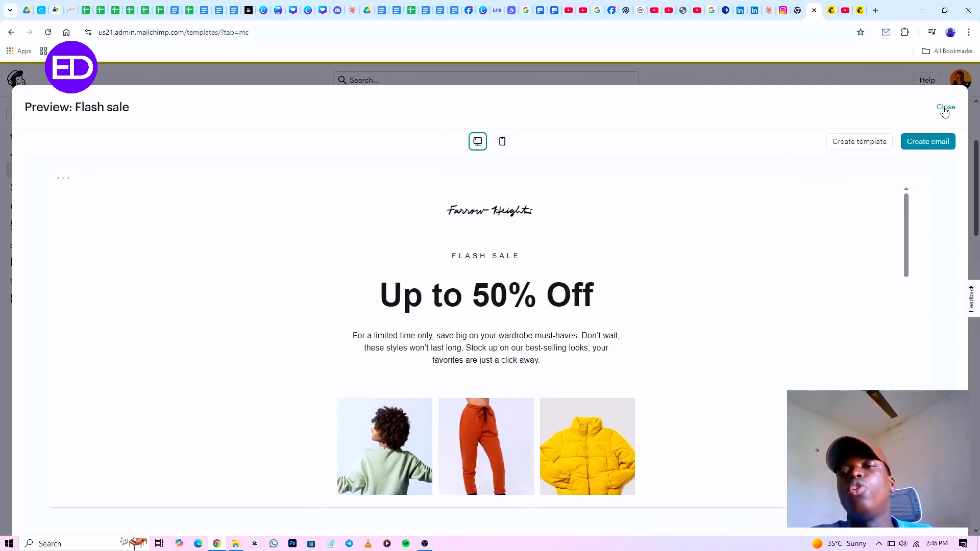
click(945, 108)
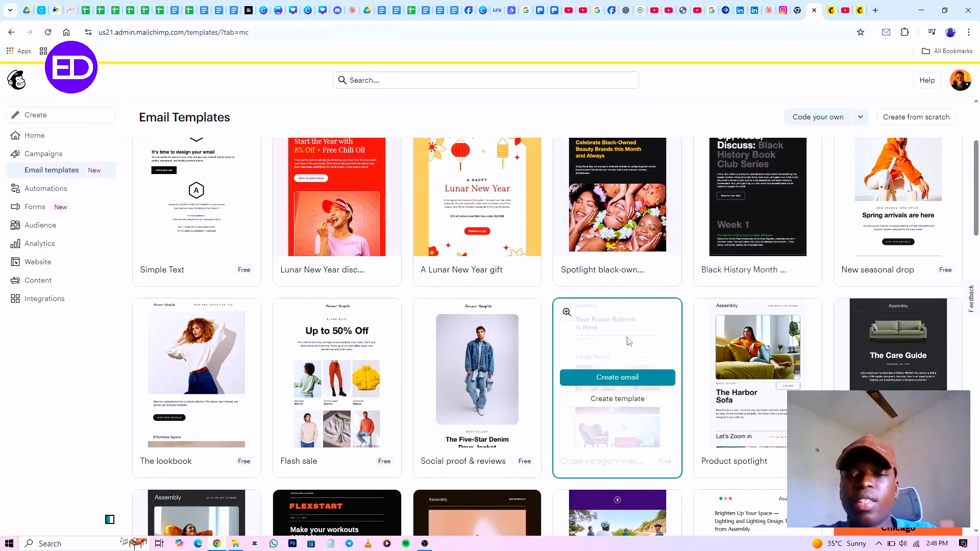
Preview the New product announcement template, review its layout, and return to the beginning of the template gallery
scroll(625, 339, down, 4)
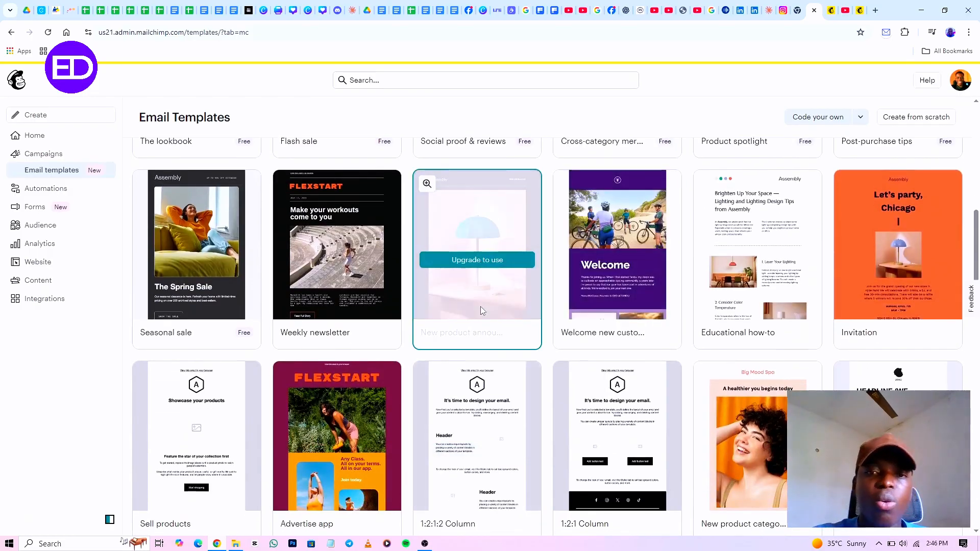
click(426, 183)
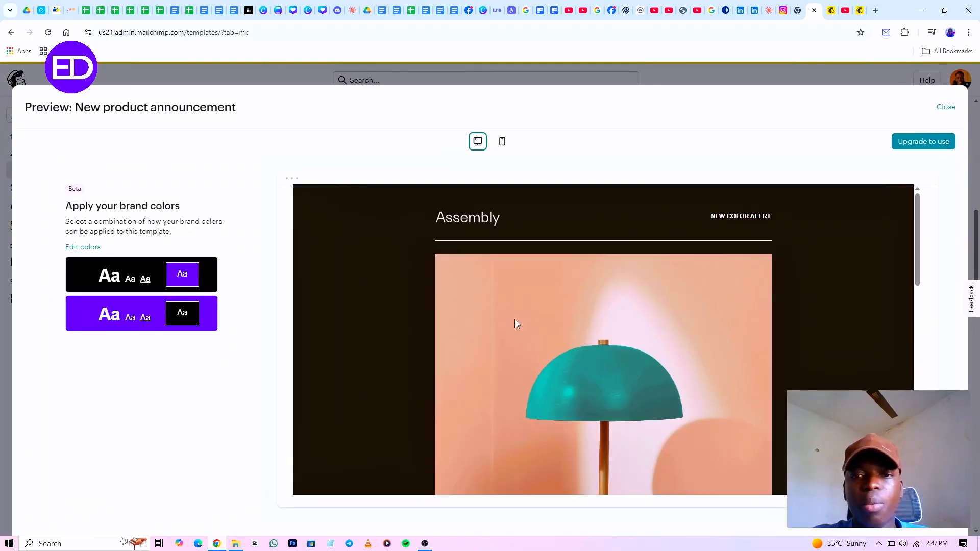
scroll(515, 323, down, 10)
scroll(515, 321, up, 8)
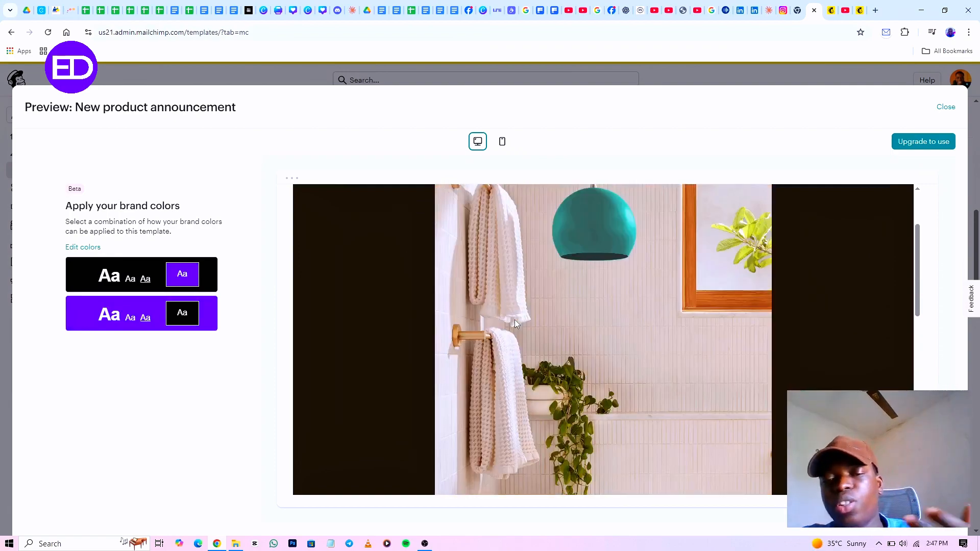
scroll(515, 323, up, 2)
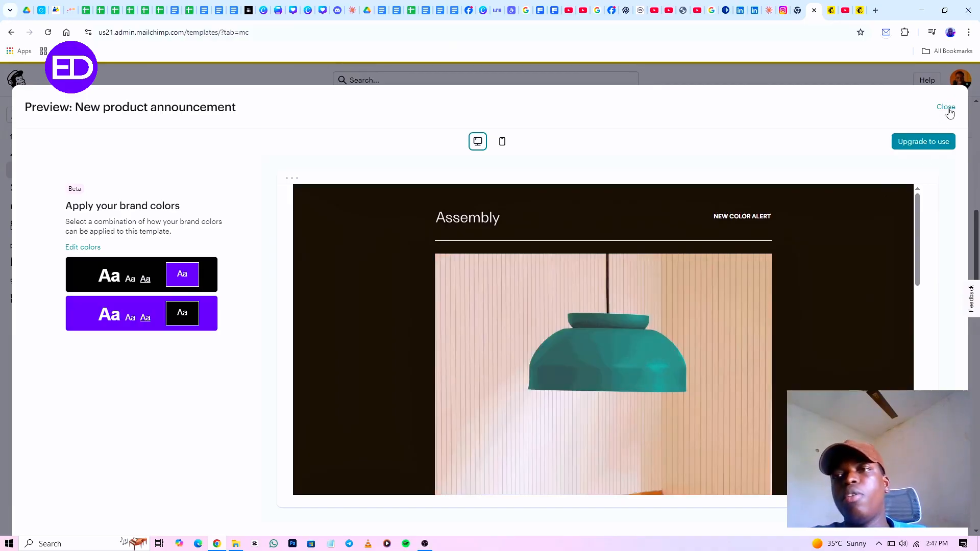
click(946, 107)
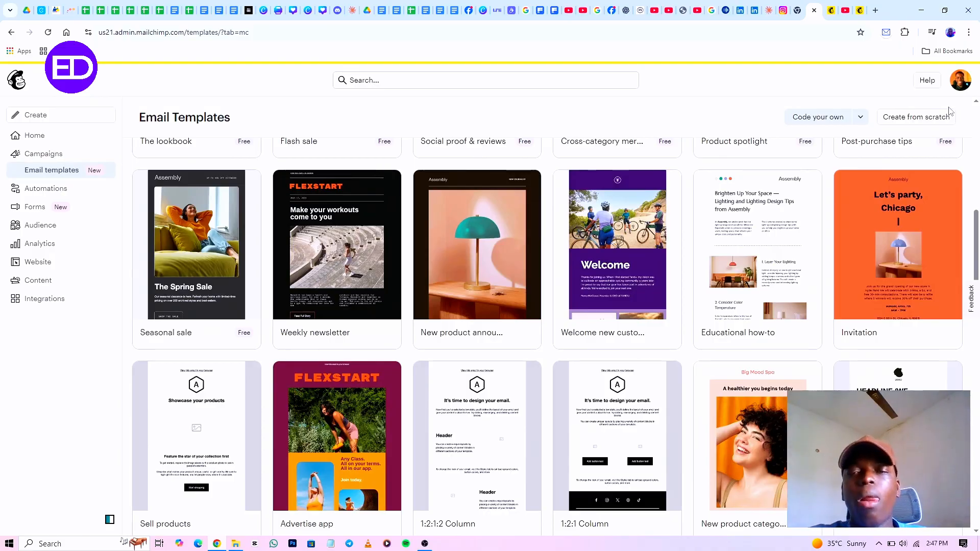
scroll(618, 324, up, 5)
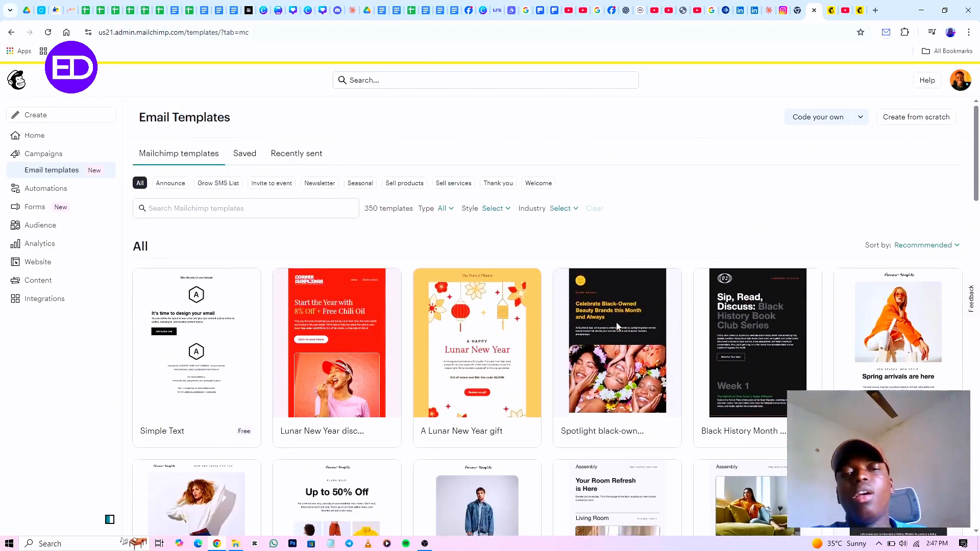